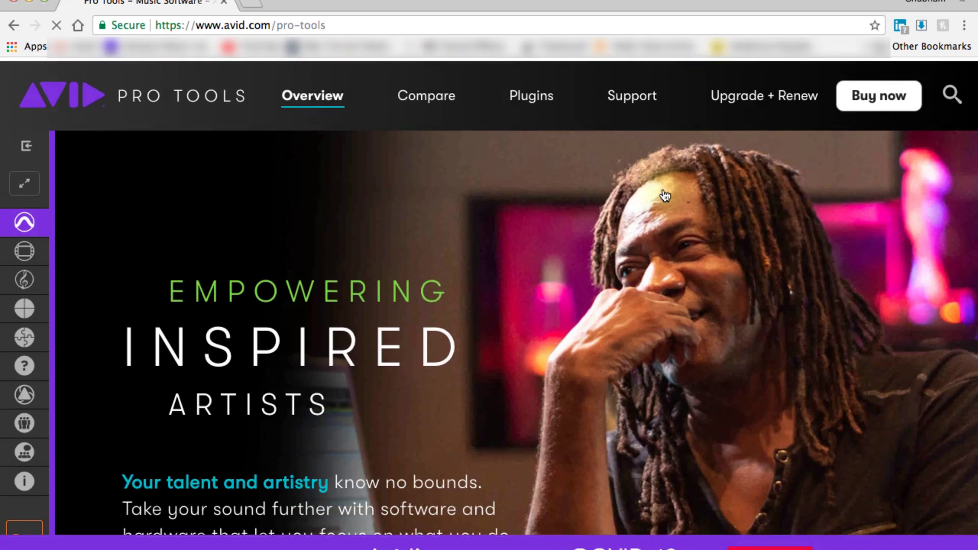
Step: Find the free Pro Tools | First edition on the product page and open its download page
{"action": "scroll", "coordinate": [665, 195], "scroll_direction": "down", "scroll_amount": 5}
{"action": "scroll", "coordinate": [664, 195], "scroll_direction": "down", "scroll_amount": 5}
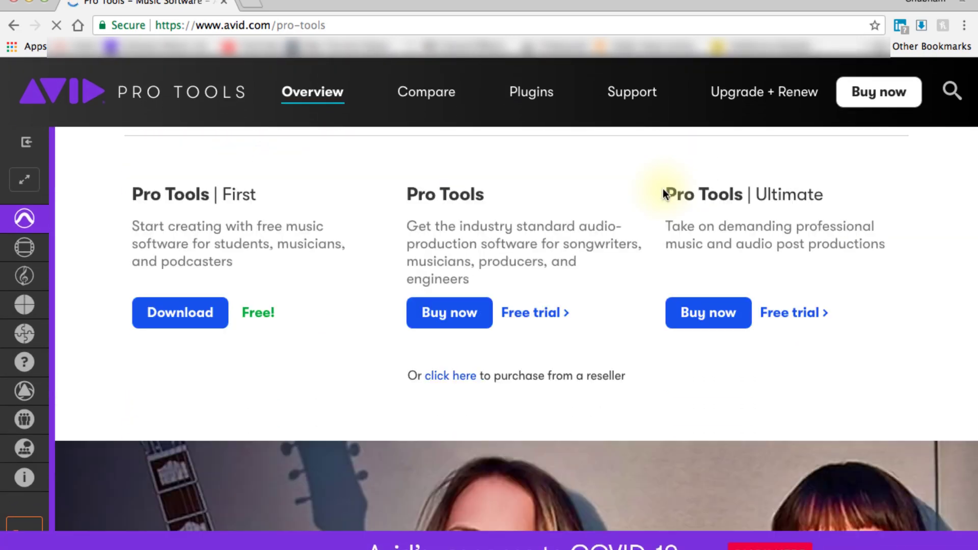
{"action": "scroll", "coordinate": [662, 188], "scroll_direction": "up", "scroll_amount": 1}
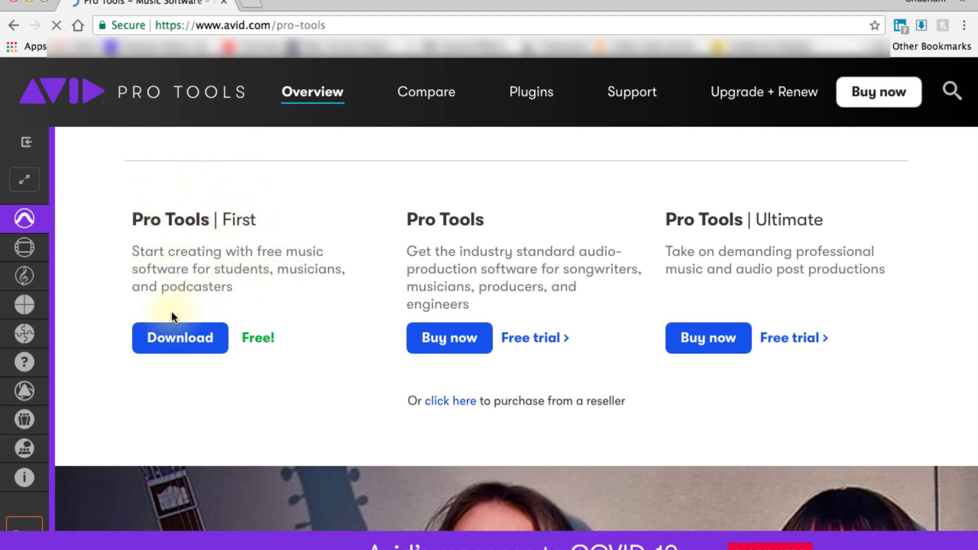
{"action": "left_click", "coordinate": [188, 336]}
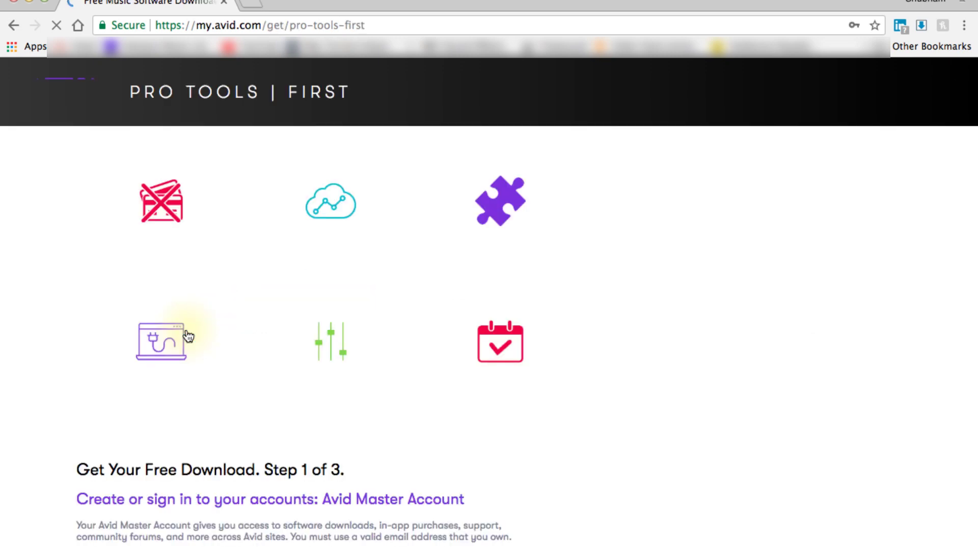
Step: Sign in to the Avid Master Account with the saved credentials to reach the product downloads
{"action": "scroll", "coordinate": [310, 515], "scroll_direction": "down", "scroll_amount": 2}
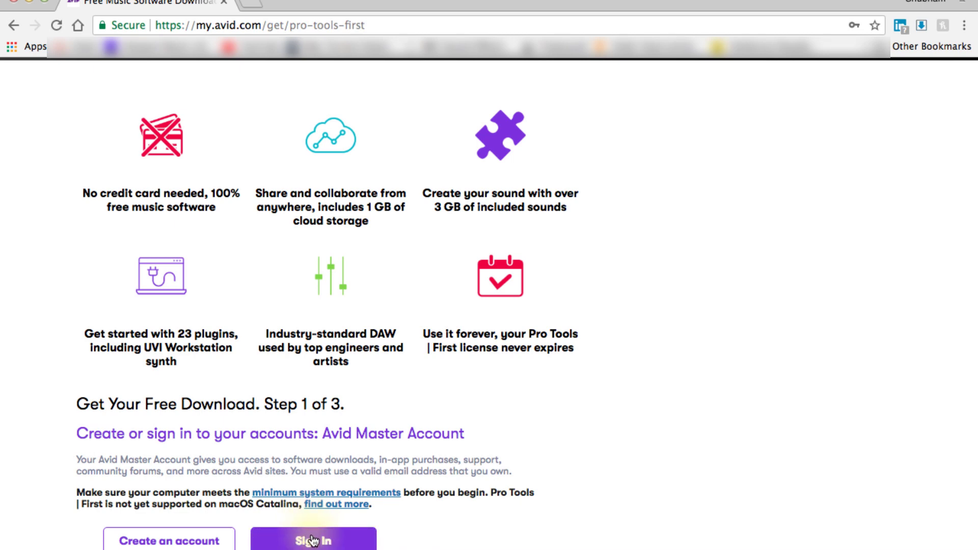
{"action": "left_click", "coordinate": [163, 540]}
{"action": "scroll", "coordinate": [261, 467], "scroll_direction": "down", "scroll_amount": 10}
{"action": "left_click", "coordinate": [273, 220]}
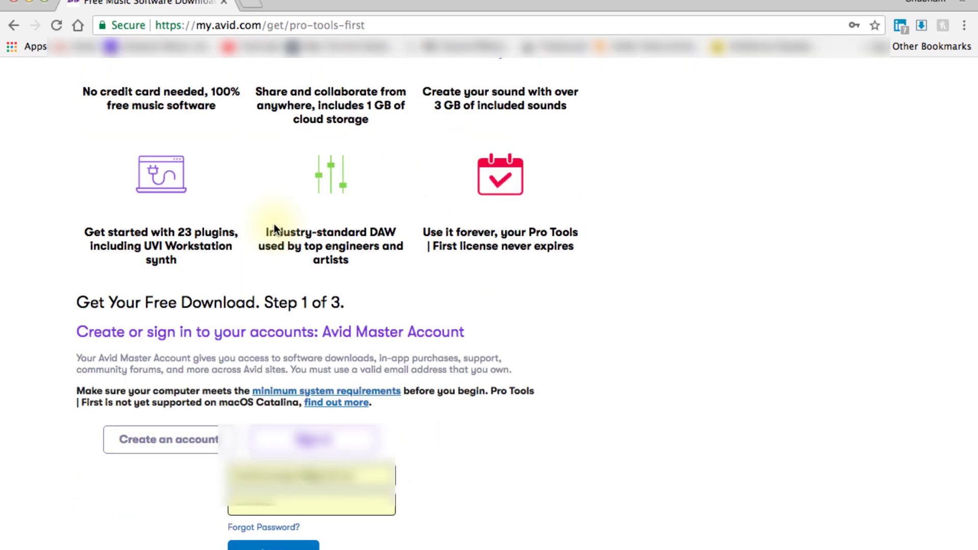
{"action": "key", "text": "Return"}
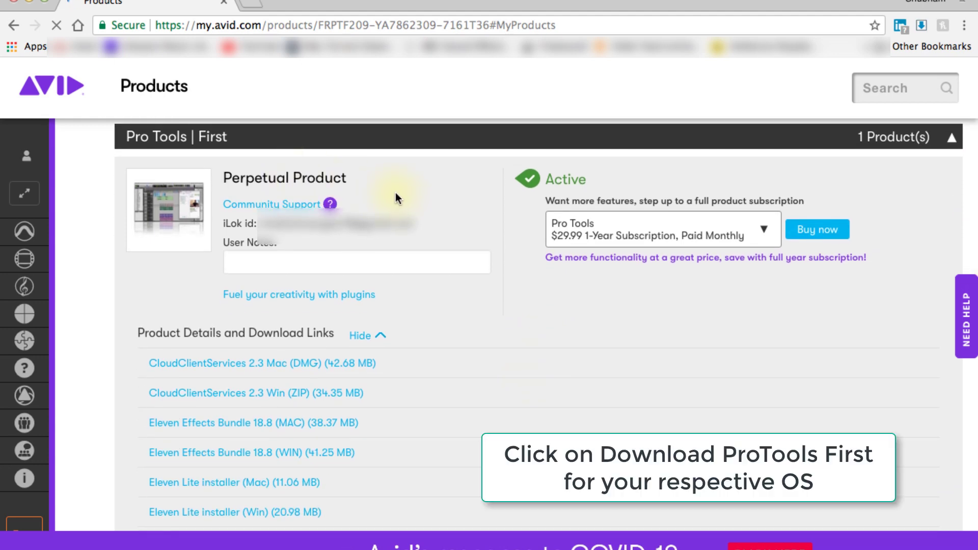
Step: Look through the Pro Tools | First product details and download links for the installer matching the operating system
{"action": "scroll", "coordinate": [392, 188], "scroll_direction": "down", "scroll_amount": 2}
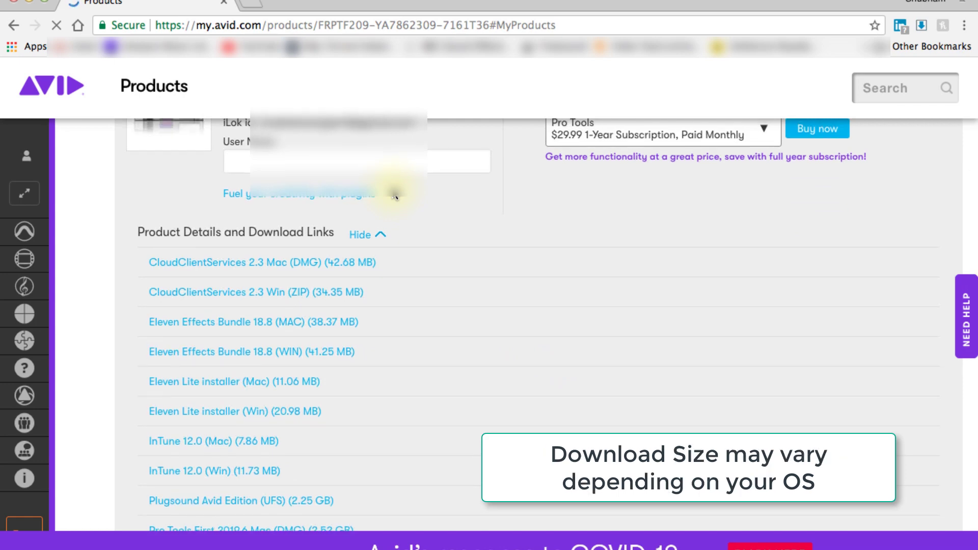
{"action": "scroll", "coordinate": [395, 195], "scroll_direction": "down", "scroll_amount": 5}
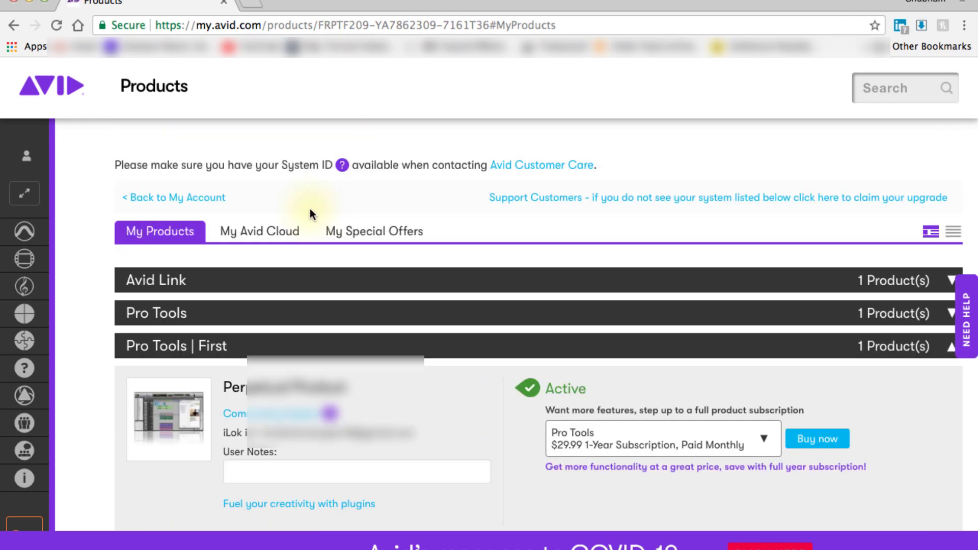
{"action": "scroll", "coordinate": [310, 209], "scroll_direction": "down", "scroll_amount": 2}
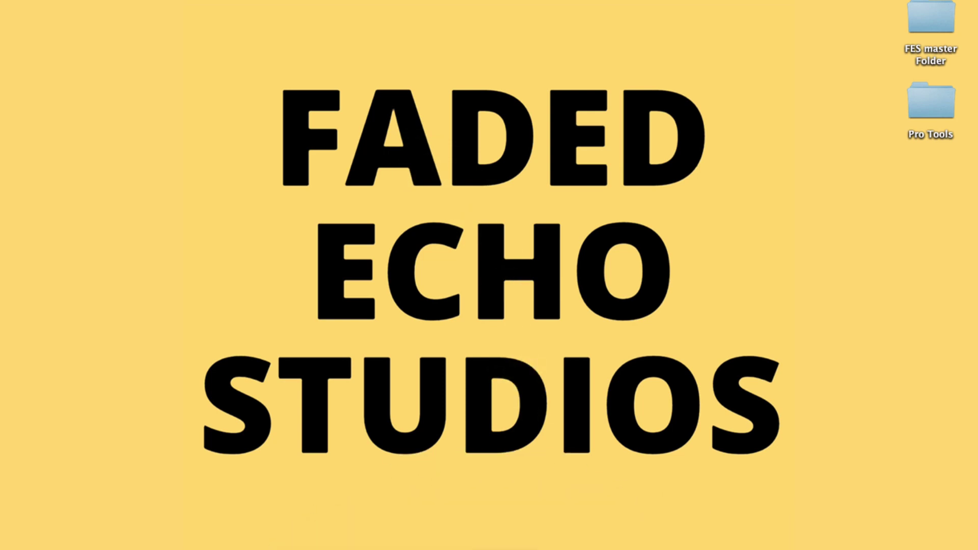
Step: In Pro Tools, open the recent session Introduction to ProTools Session.ptx
{"action": "left_click", "coordinate": [112, 0]}
{"action": "left_click", "coordinate": [112, 0]}
{"action": "left_click", "coordinate": [112, 0]}
{"action": "mouse_move", "coordinate": [141, 27]}
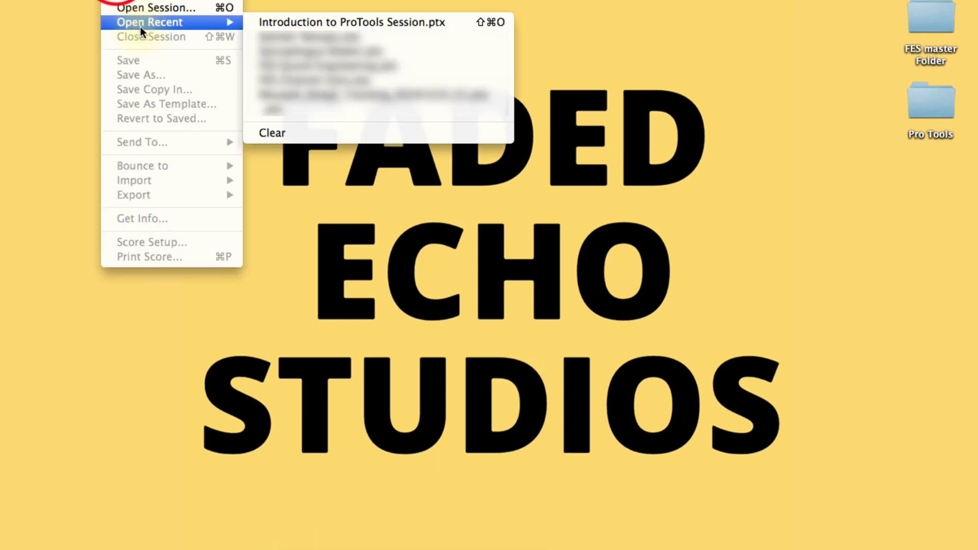
{"action": "left_click", "coordinate": [357, 22]}
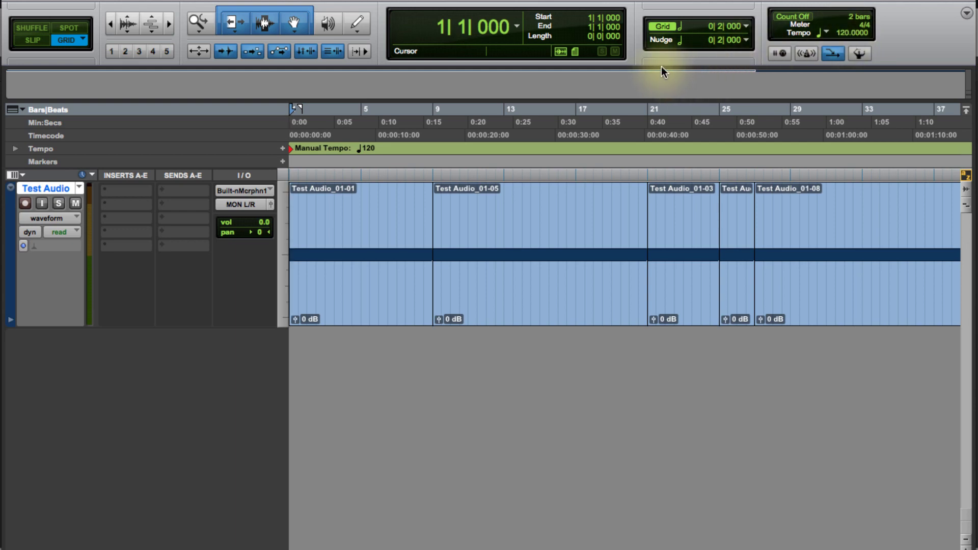
Step: Switch back and forth between the Edit window and the Mix window to view both layouts
{"action": "key", "text": "super+equal"}
{"action": "key", "text": "super+equal"}
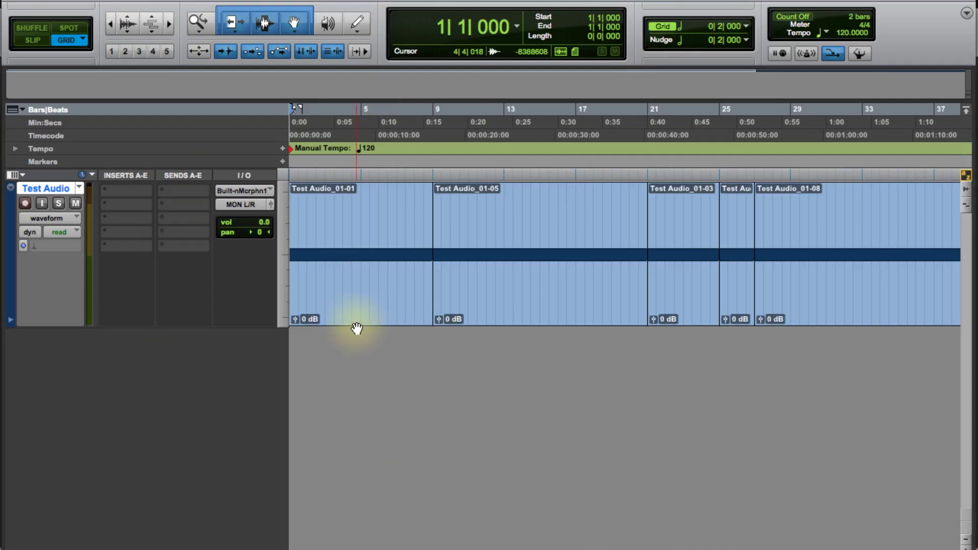
{"action": "key", "text": "super+equal"}
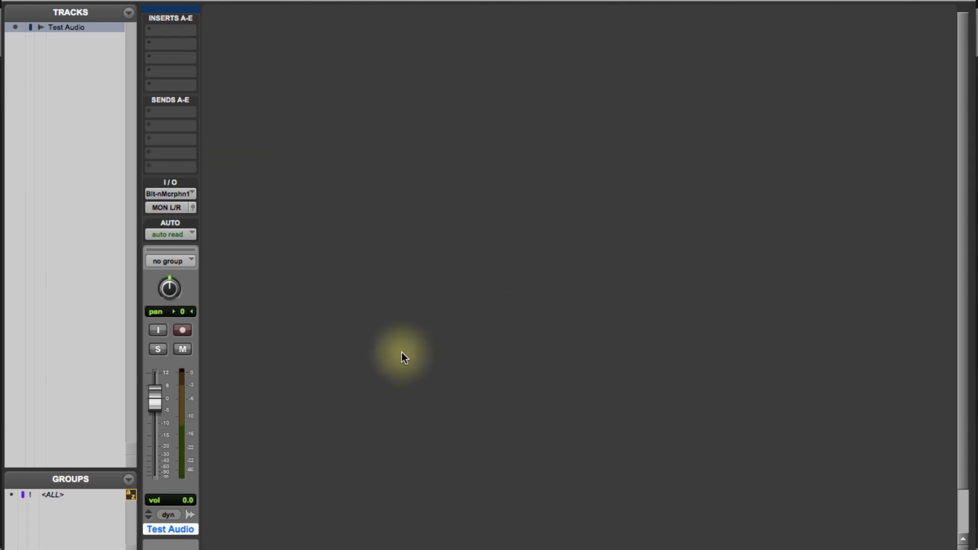
{"action": "key", "text": "super+equal"}
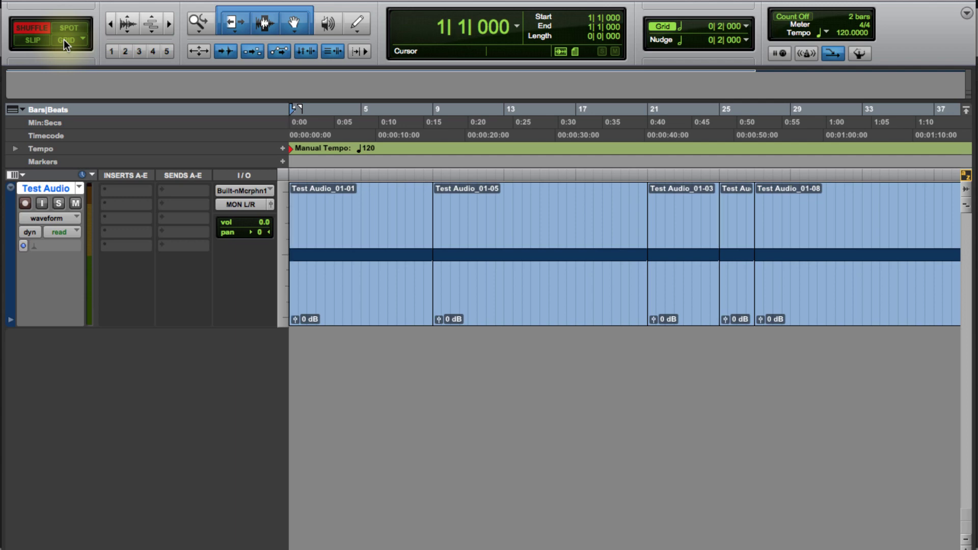
Step: In Shuffle mode, move the Test Audio_01-01 clip behind Test Audio_01-05, and place Test Audio_01-03 between the two
{"action": "left_click", "coordinate": [501, 306]}
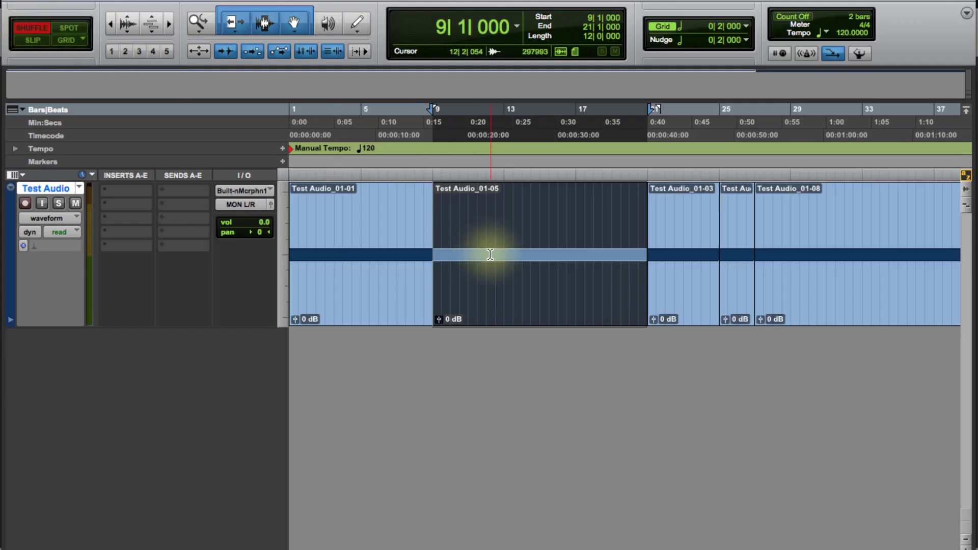
{"action": "left_click", "coordinate": [382, 284]}
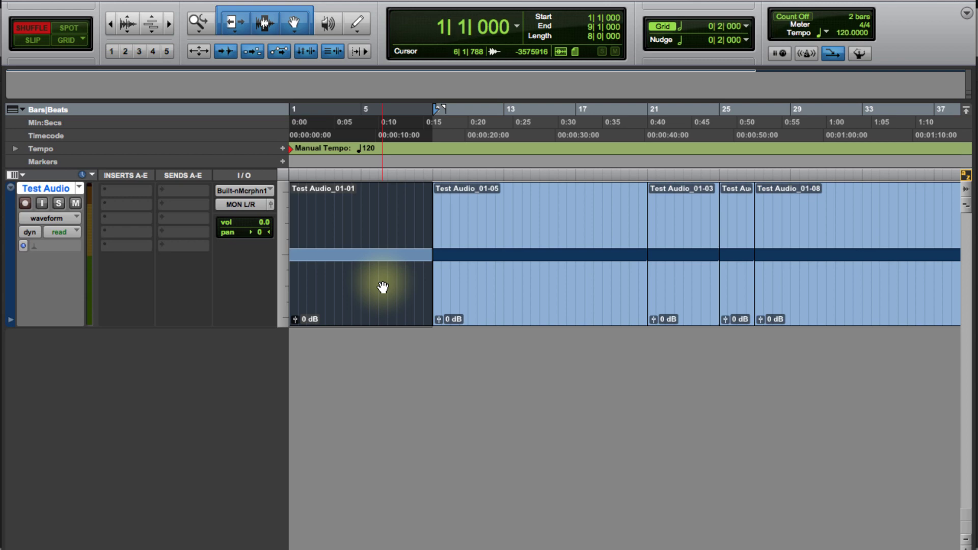
{"action": "left_click", "coordinate": [383, 287]}
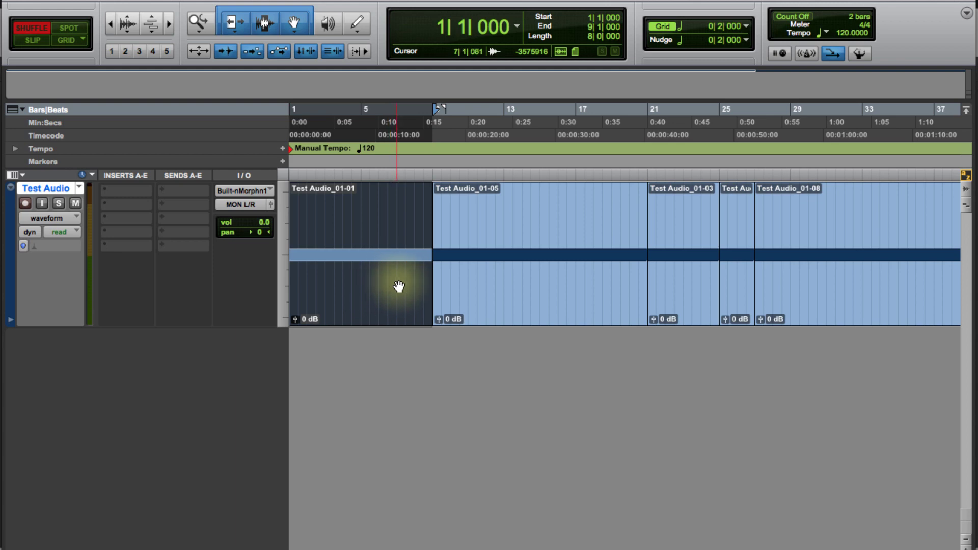
{"action": "left_click_drag", "start_coordinate": [473, 276], "coordinate": [628, 268]}
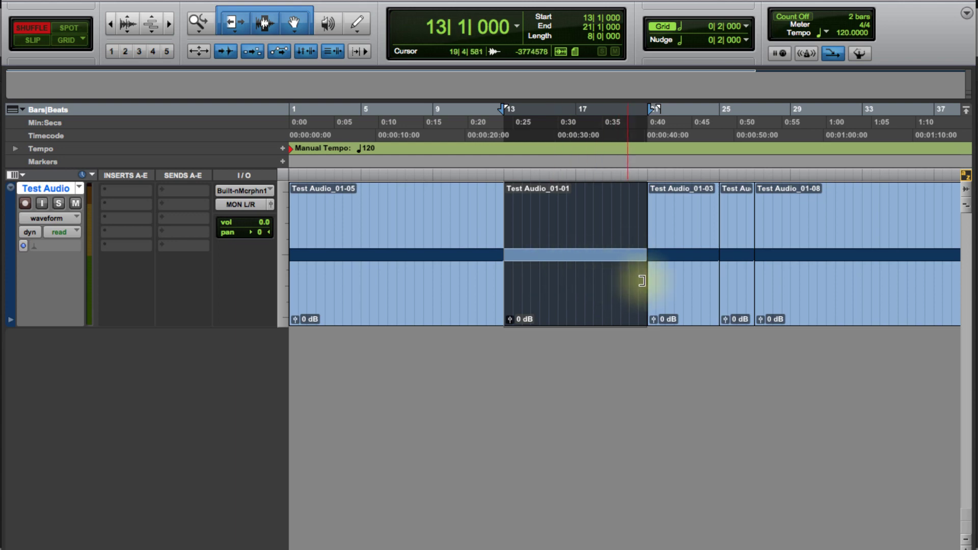
{"action": "left_click", "coordinate": [685, 289]}
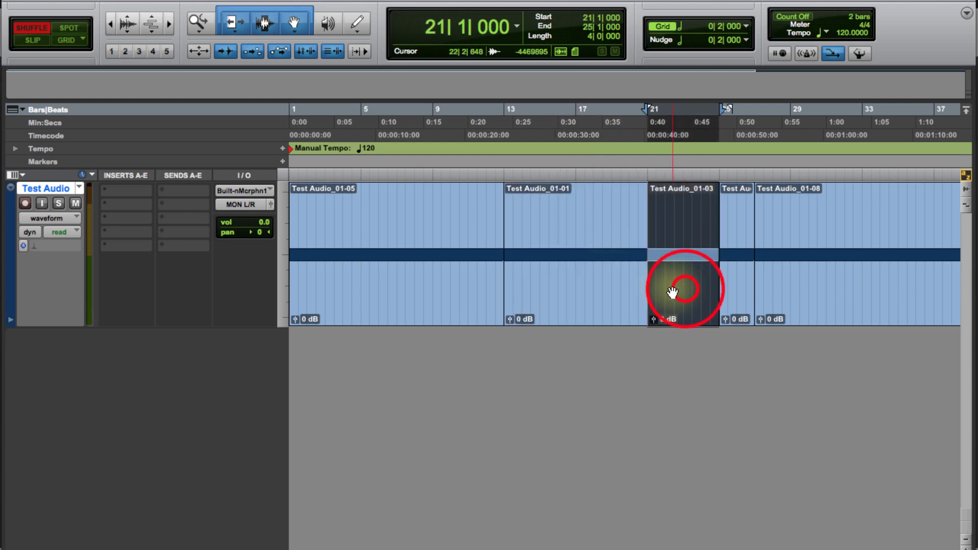
{"action": "left_click_drag", "start_coordinate": [673, 291], "coordinate": [531, 280]}
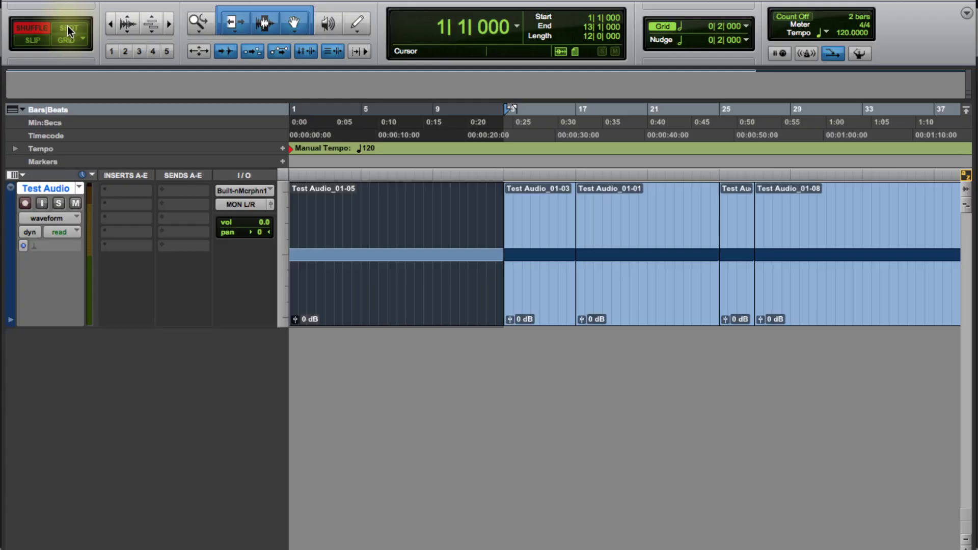
Step: In Spot mode, set the start of the Test Audio_01-05 clip to bar 57
{"action": "left_click", "coordinate": [68, 27]}
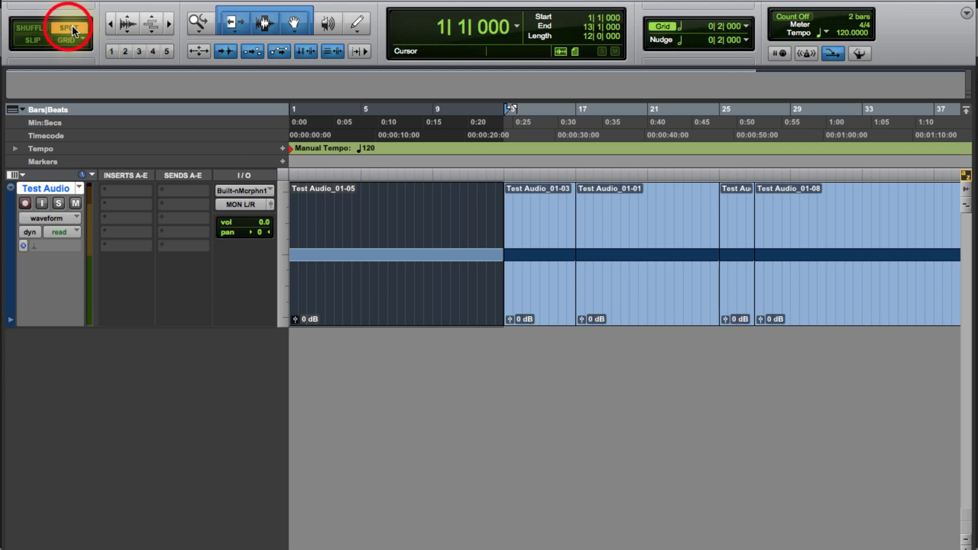
{"action": "left_click", "coordinate": [408, 295]}
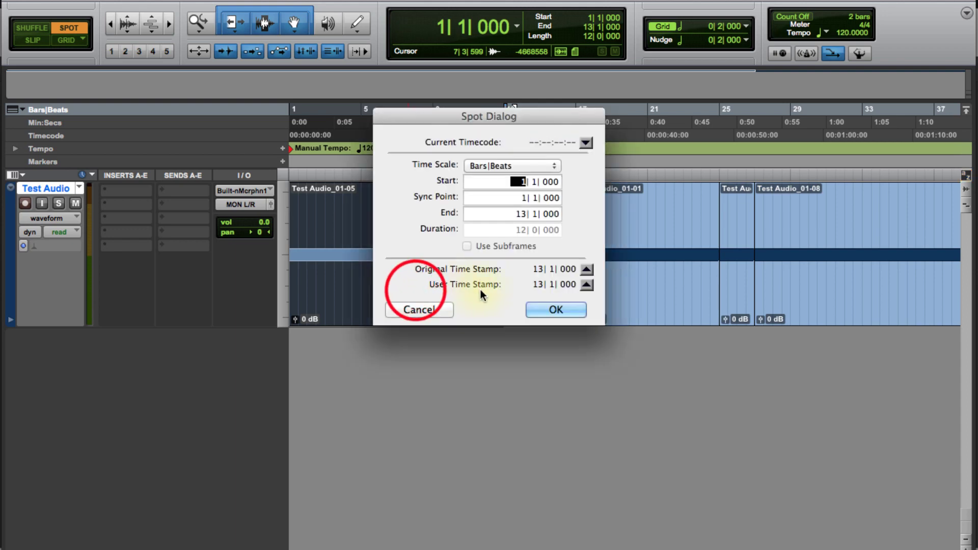
{"action": "left_click", "coordinate": [524, 185]}
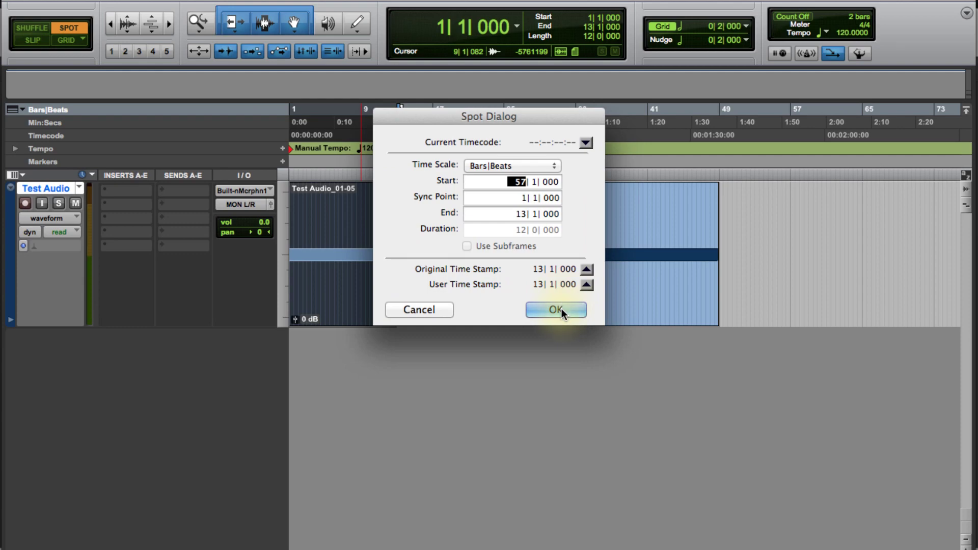
{"action": "left_click", "coordinate": [561, 308]}
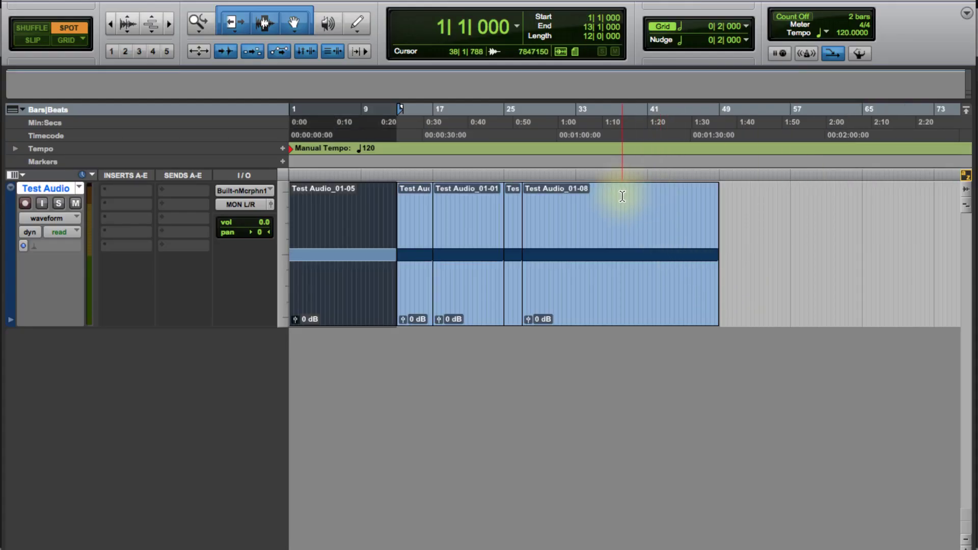
Step: Try to move the Test Audio_01-05 clip past the last clip in Shuffle mode
{"action": "left_click", "coordinate": [30, 27]}
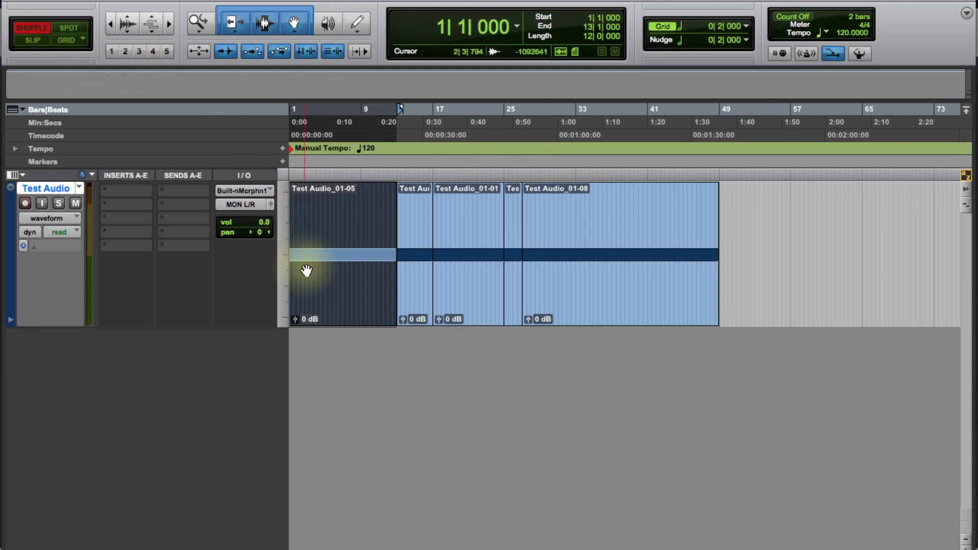
{"action": "left_click_drag", "start_coordinate": [348, 285], "coordinate": [721, 283]}
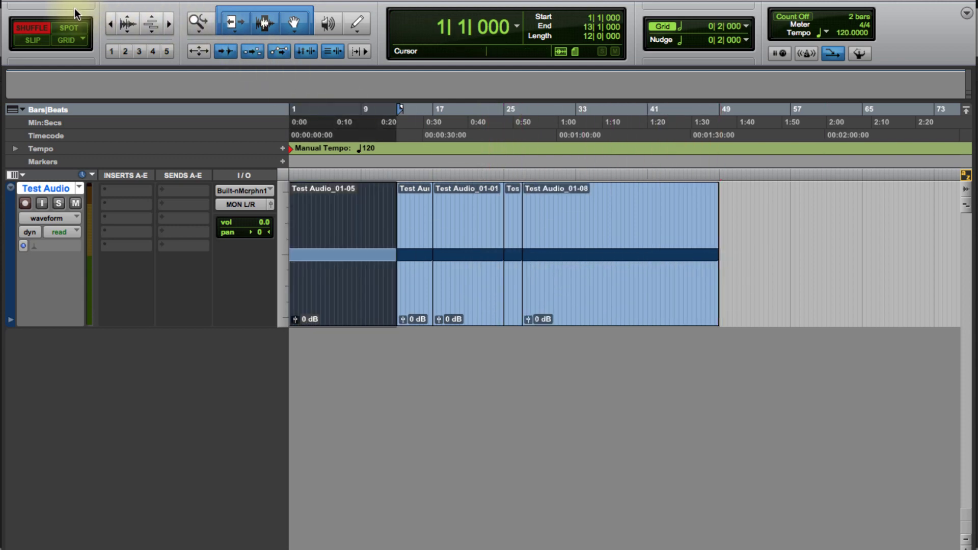
Step: Return to Spot mode and set the start of the Test Audio_01-05 clip to bar 33
{"action": "left_click", "coordinate": [65, 29]}
{"action": "left_click", "coordinate": [357, 282]}
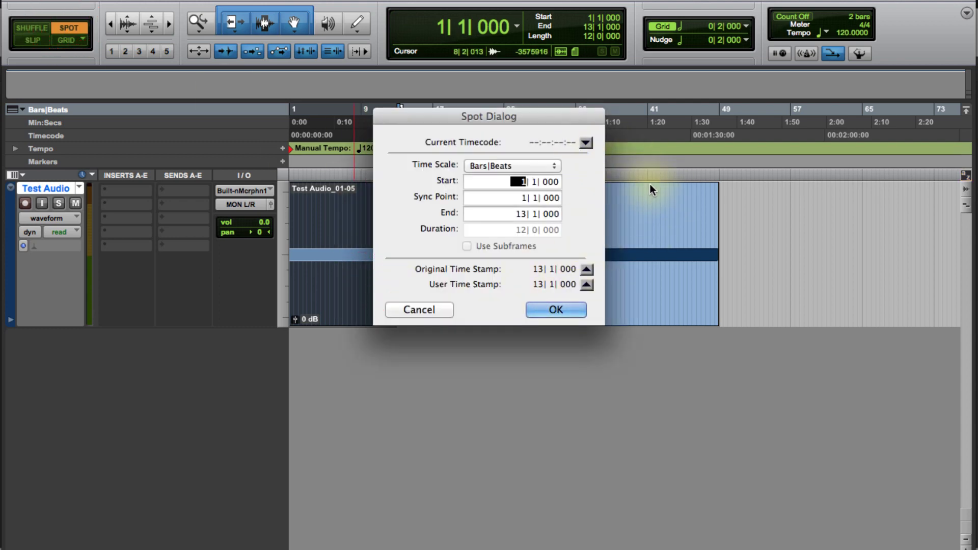
{"action": "left_click_drag", "start_coordinate": [579, 113], "coordinate": [878, 138]}
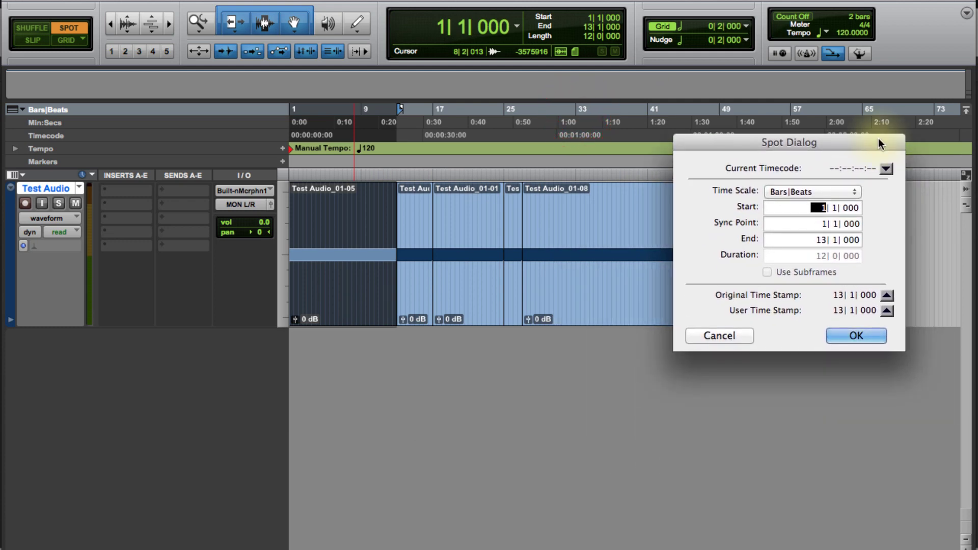
{"action": "type", "text": "33"}
{"action": "left_click", "coordinate": [849, 334]}
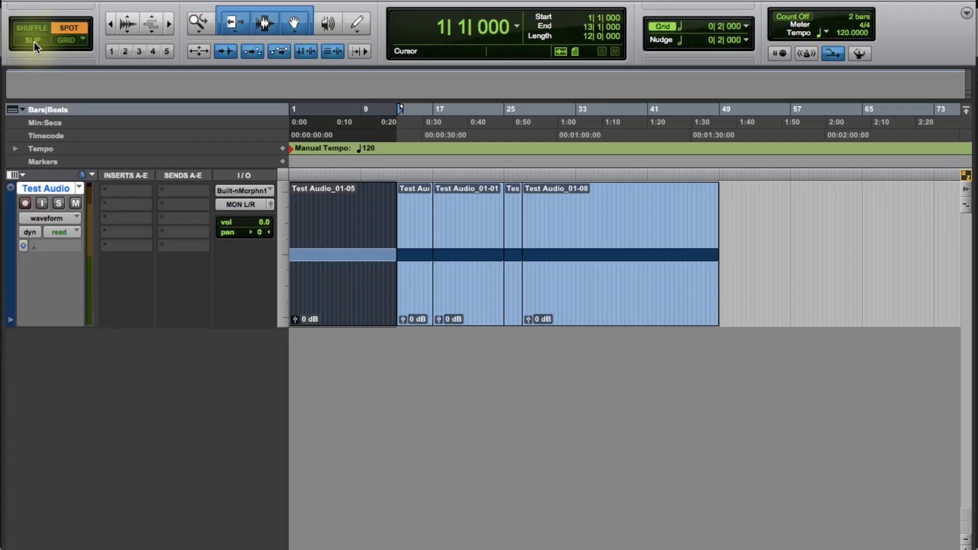
Step: In Slip mode, move the Test Audio_01-05 clip freely into the empty area after the last clip
{"action": "left_click", "coordinate": [34, 41]}
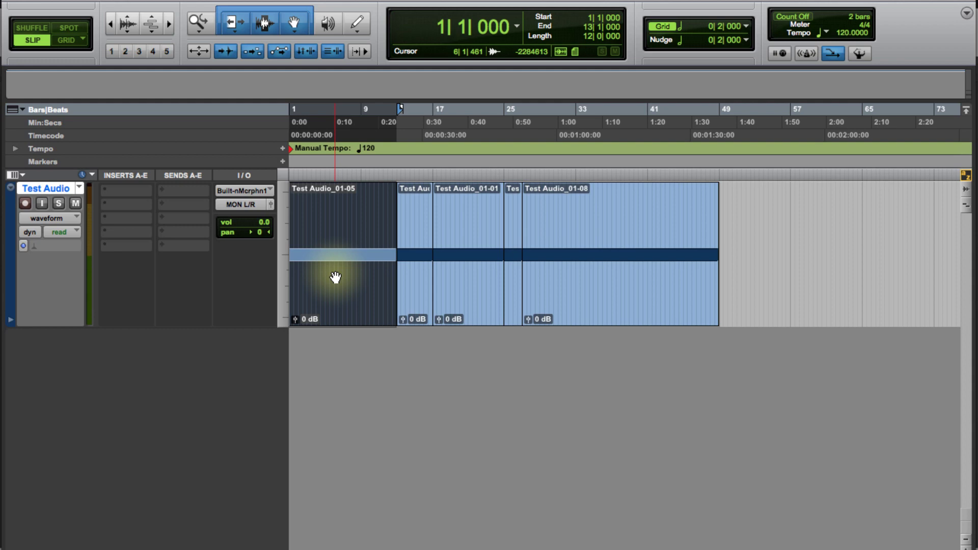
{"action": "left_click_drag", "start_coordinate": [335, 277], "coordinate": [783, 265]}
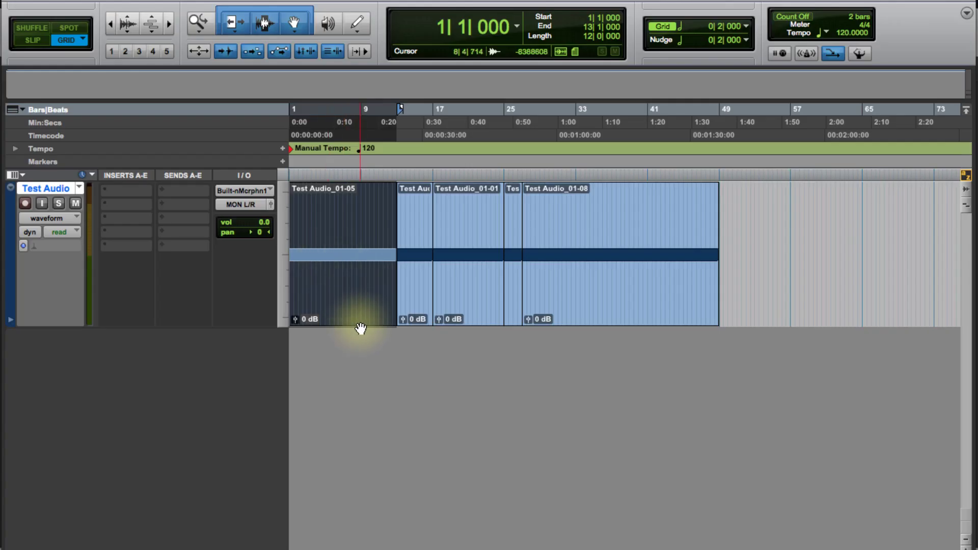
Step: In Grid mode, shift the Test Audio_01-05 clip about one and a half bars later and return it to bar 1
{"action": "left_click", "coordinate": [339, 280]}
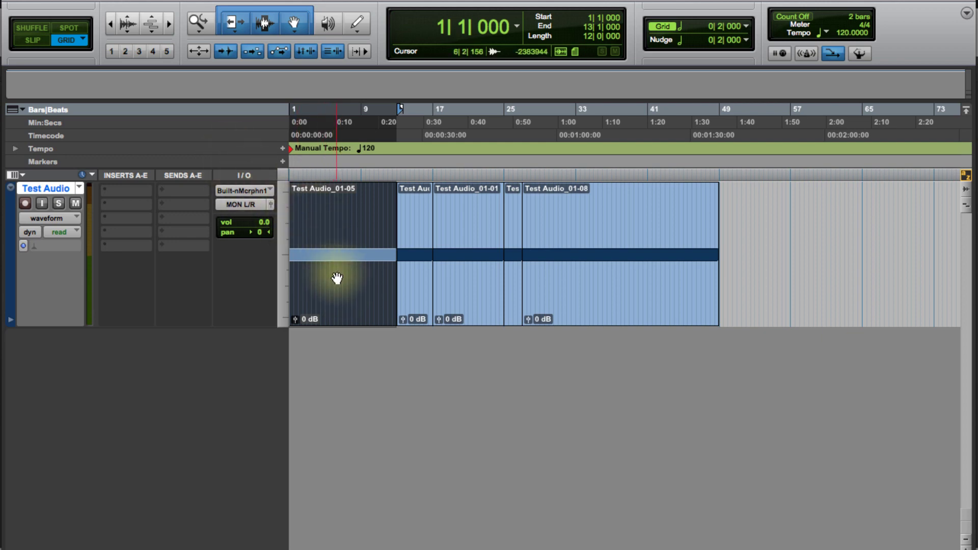
{"action": "left_click_drag", "start_coordinate": [337, 278], "coordinate": [352, 278]}
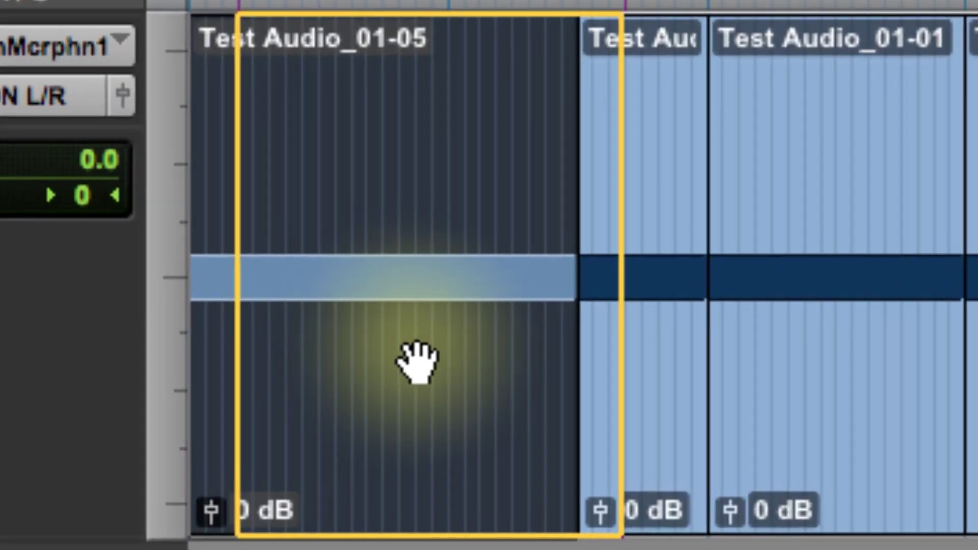
{"action": "left_click_drag", "start_coordinate": [417, 362], "coordinate": [358, 371]}
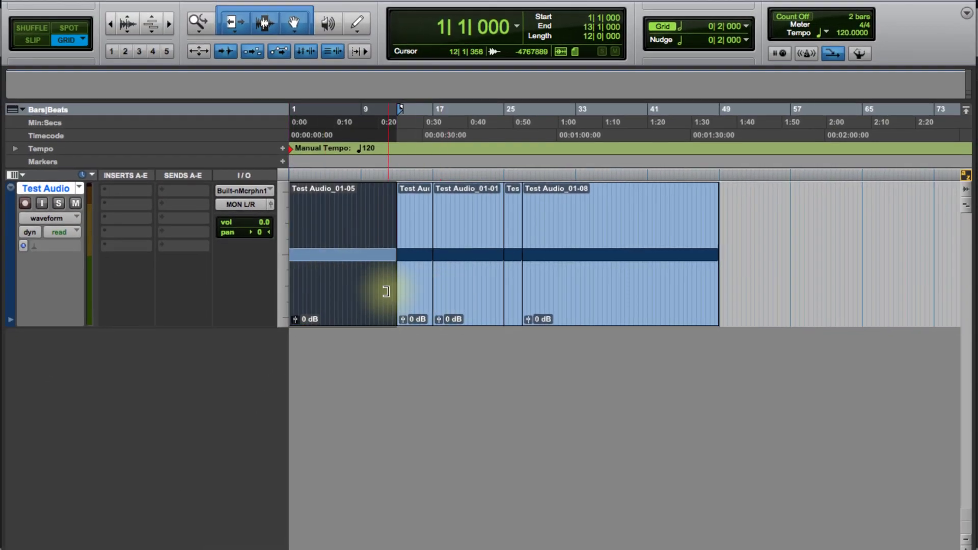
Step: Zoom in on the Test Audio_01-05 clip and review the available grid values and time scales without changing the 1/2 note grid
{"action": "key", "text": "t"}
{"action": "key", "text": "t"}
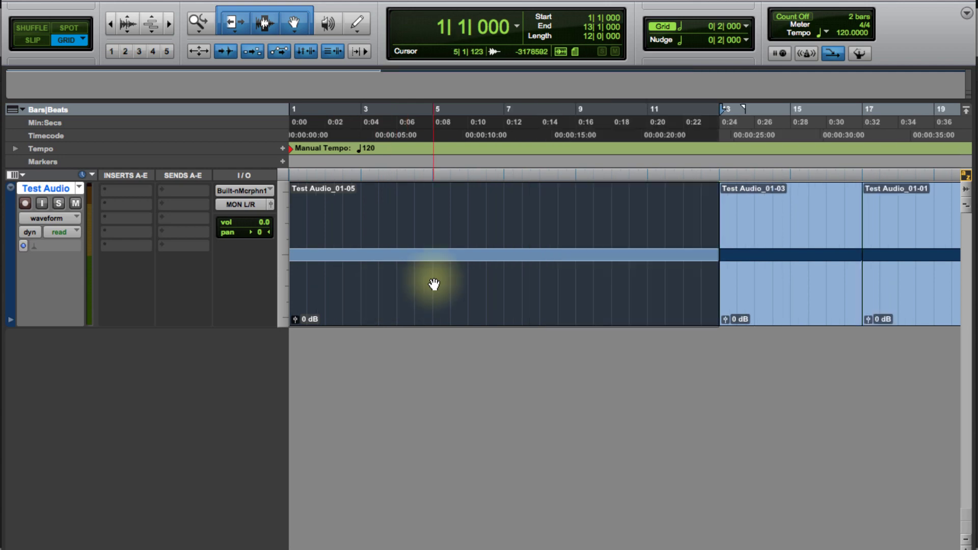
{"action": "left_click", "coordinate": [745, 24]}
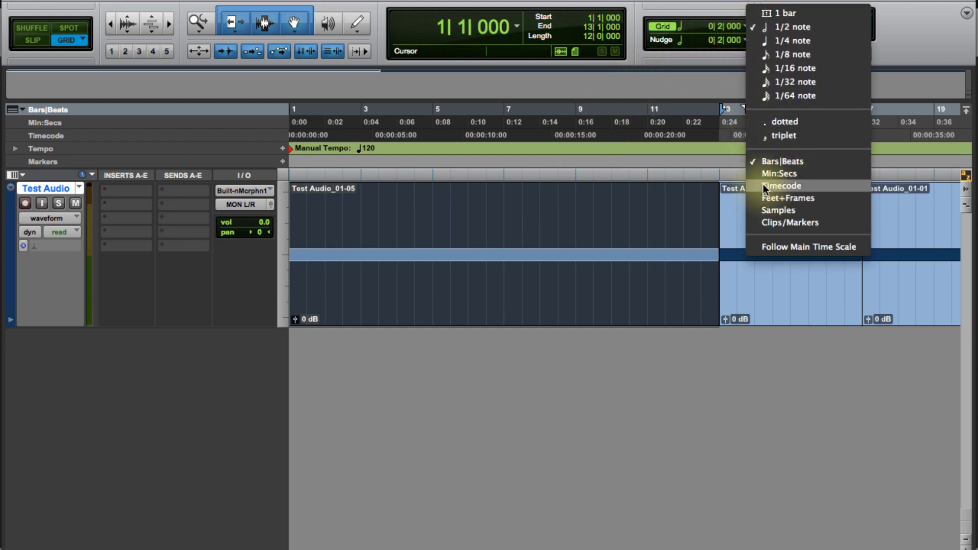
{"action": "left_click", "coordinate": [729, 81]}
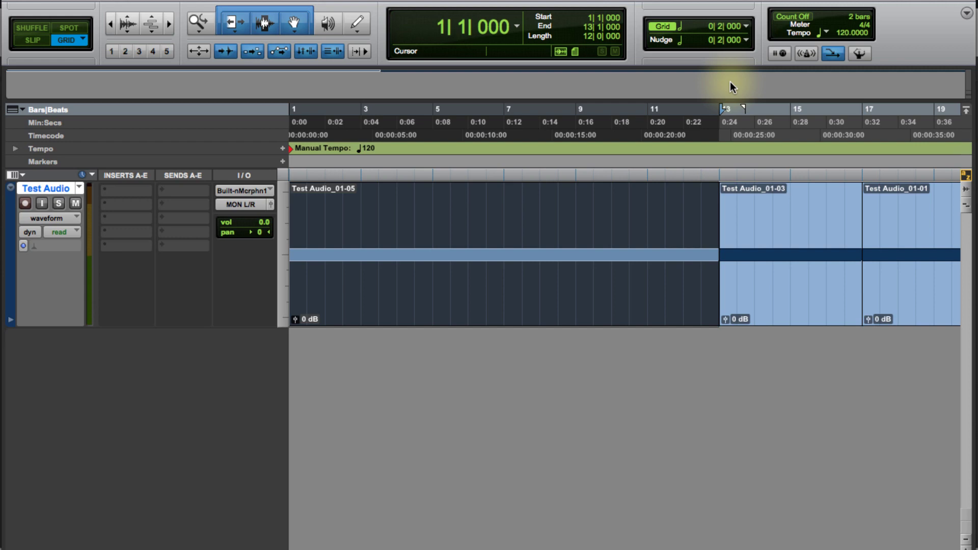
{"action": "left_click", "coordinate": [746, 27]}
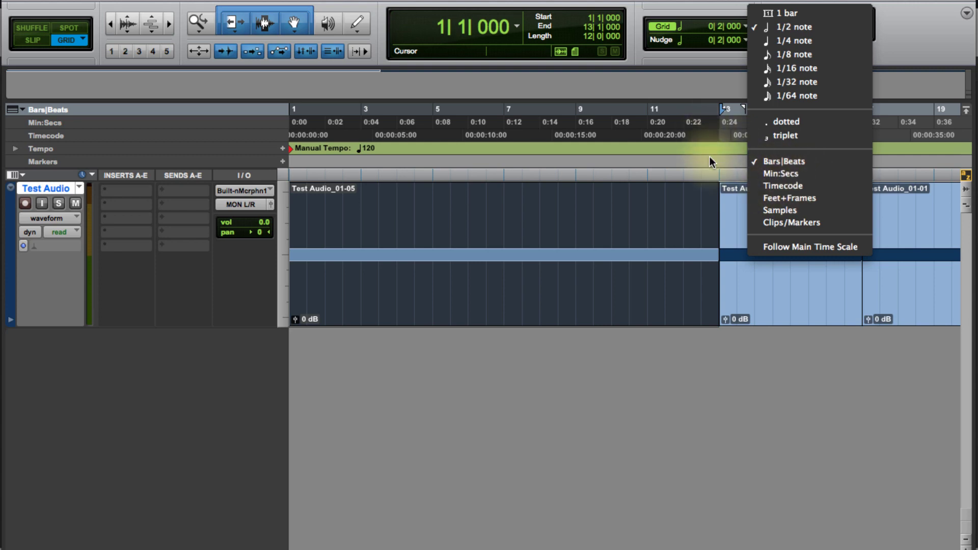
{"action": "left_click", "coordinate": [709, 174]}
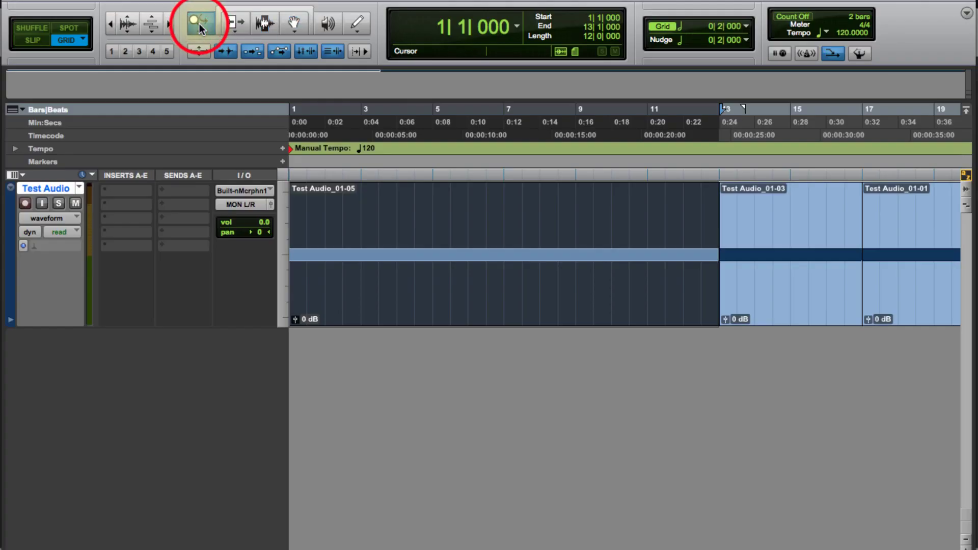
Step: Use the Zoomer tool to zoom in on the Test Audio_01-05 clip and back out again
{"action": "left_click", "coordinate": [232, 21]}
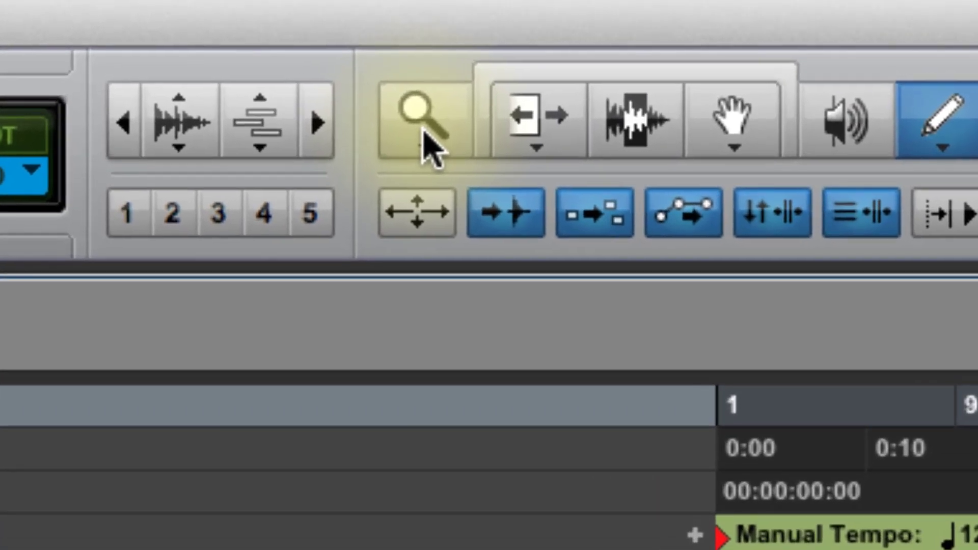
{"action": "left_click", "coordinate": [220, 29]}
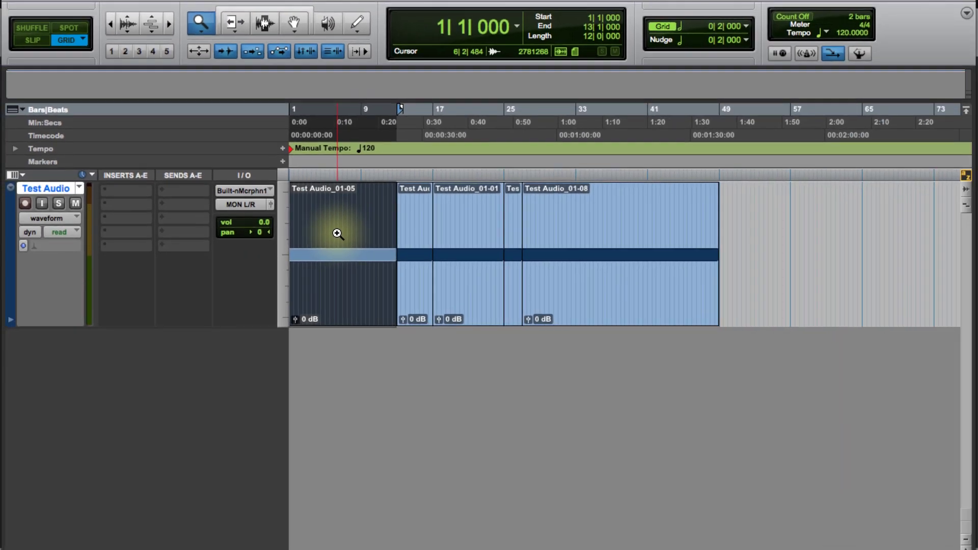
{"action": "left_click", "coordinate": [337, 233]}
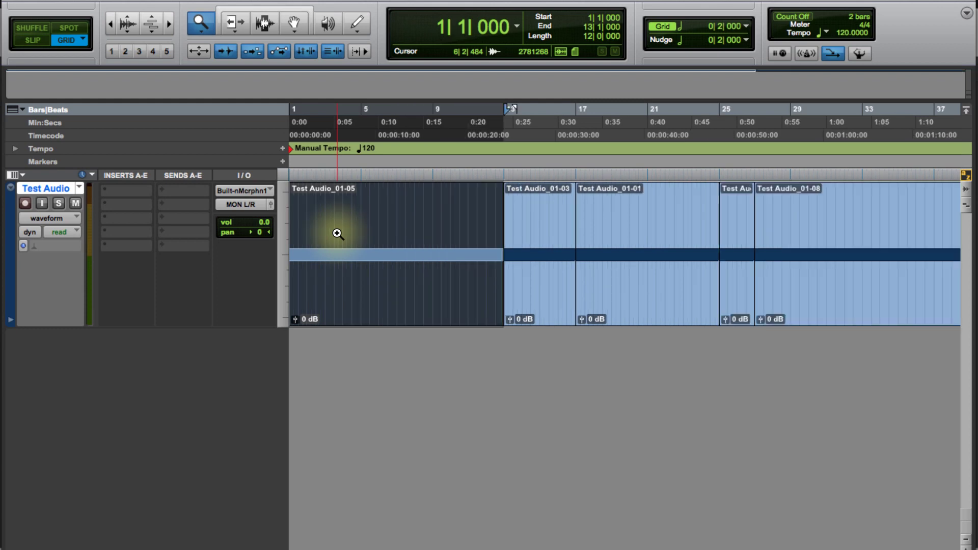
{"action": "left_click", "coordinate": [338, 233]}
{"action": "left_click", "coordinate": [337, 234]}
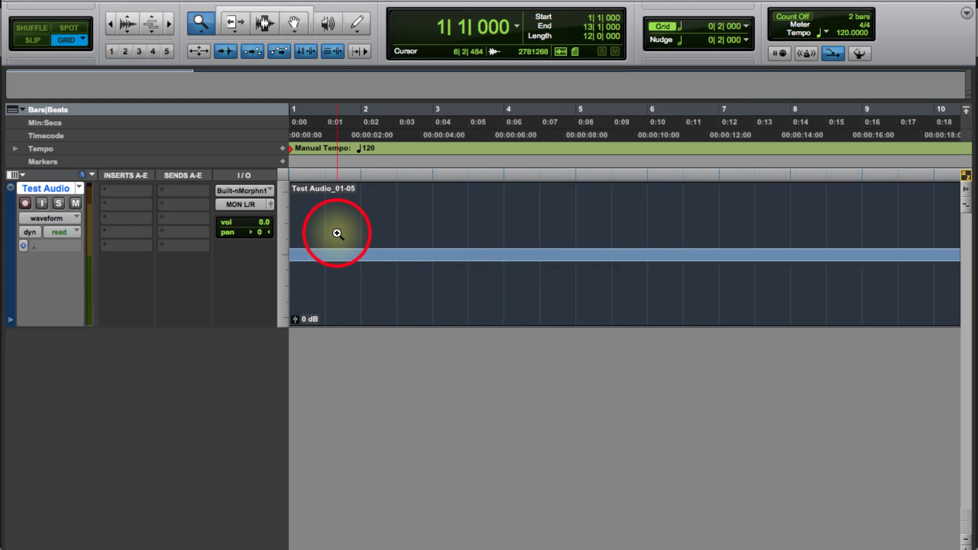
{"action": "left_click", "coordinate": [337, 234], "text": "alt"}
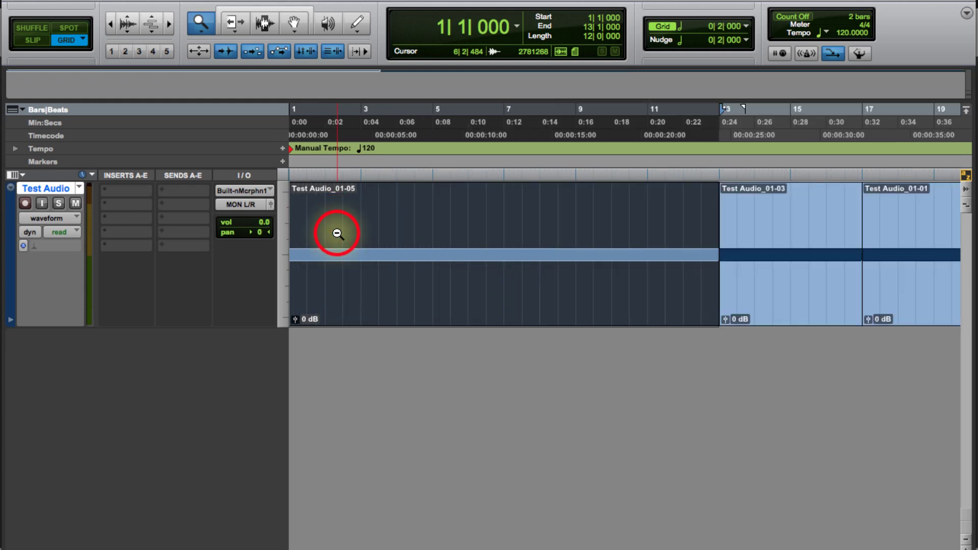
{"action": "left_click", "coordinate": [337, 233], "text": "alt"}
{"action": "left_click", "coordinate": [337, 233], "text": "alt"}
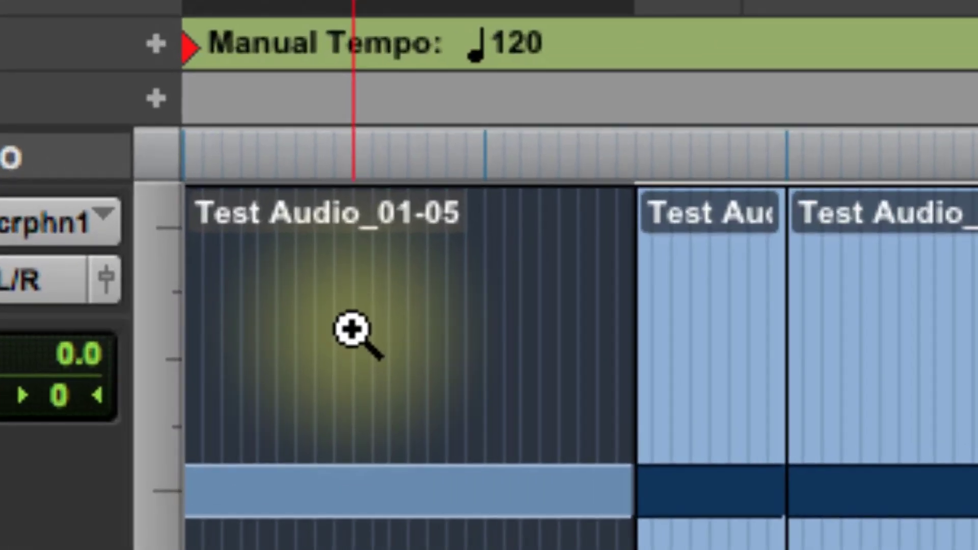
{"action": "left_click", "coordinate": [329, 216]}
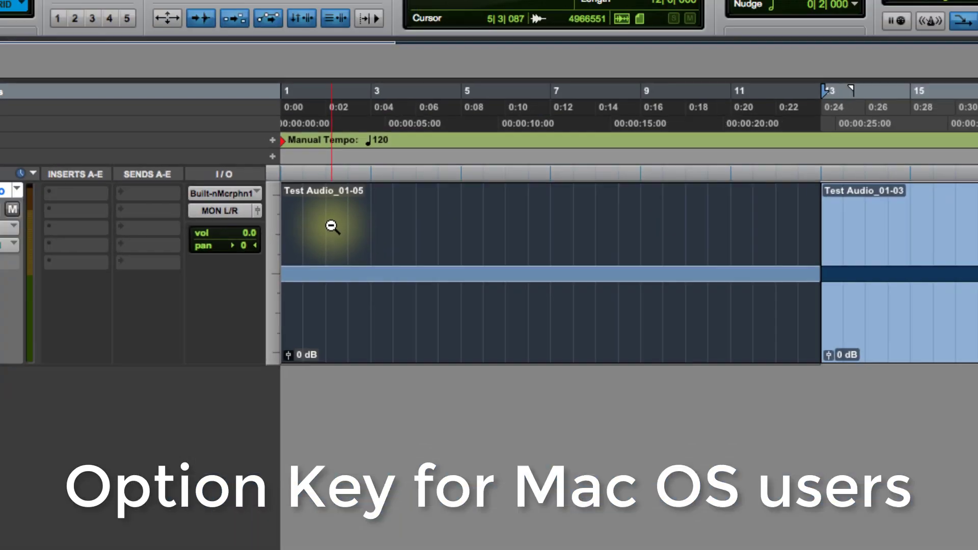
{"action": "left_click", "coordinate": [353, 330], "text": "alt"}
{"action": "left_click", "coordinate": [330, 216], "text": "alt"}
{"action": "left_click", "coordinate": [330, 217], "text": "alt"}
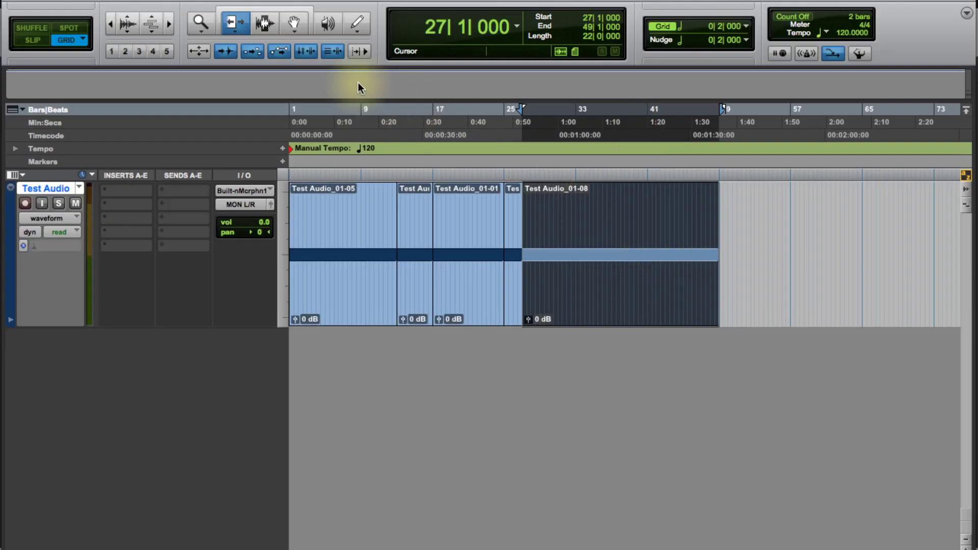
Step: With the Trim tool, try to extend the end of the Test Audio_01-08 clip and pull its start back to bar 25
{"action": "left_click", "coordinate": [243, 24]}
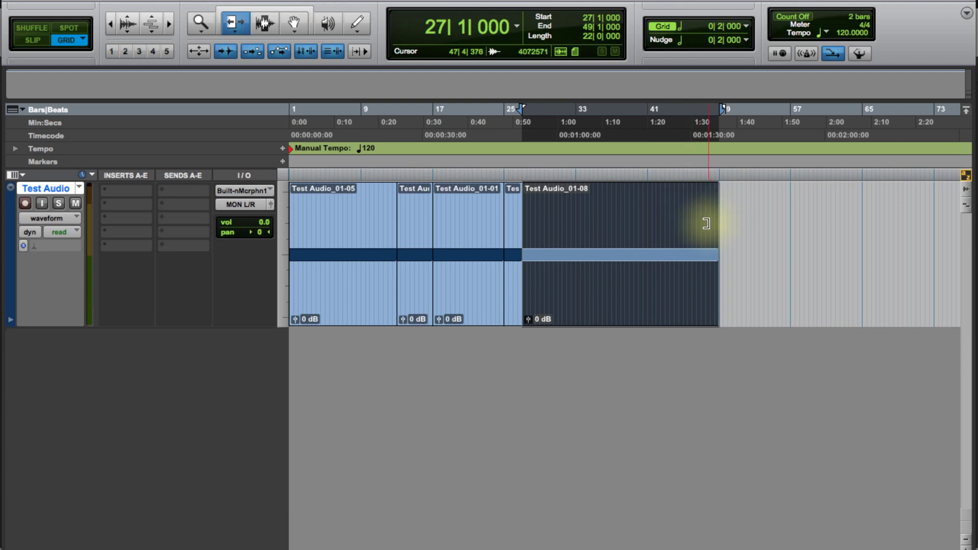
{"action": "left_click_drag", "start_coordinate": [706, 223], "coordinate": [742, 236]}
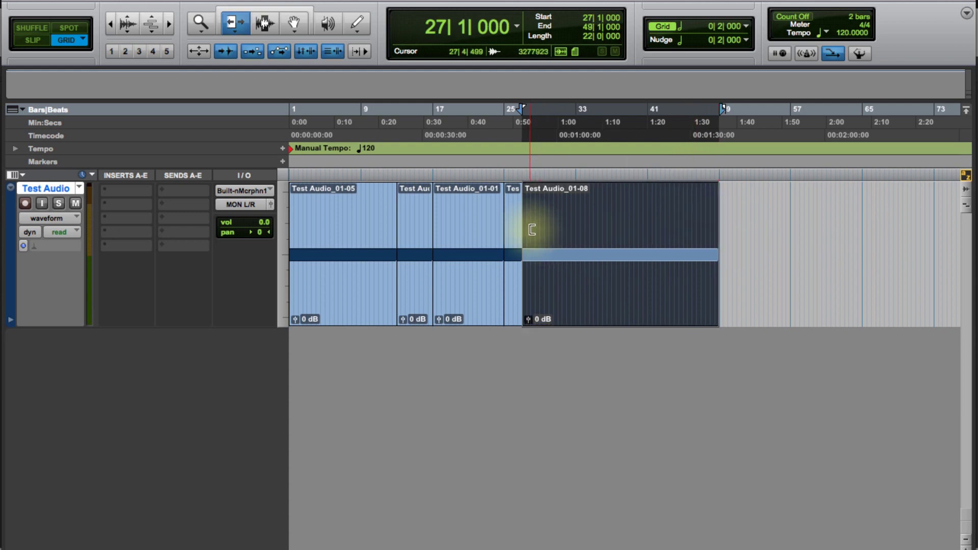
{"action": "left_click_drag", "start_coordinate": [531, 228], "coordinate": [506, 223]}
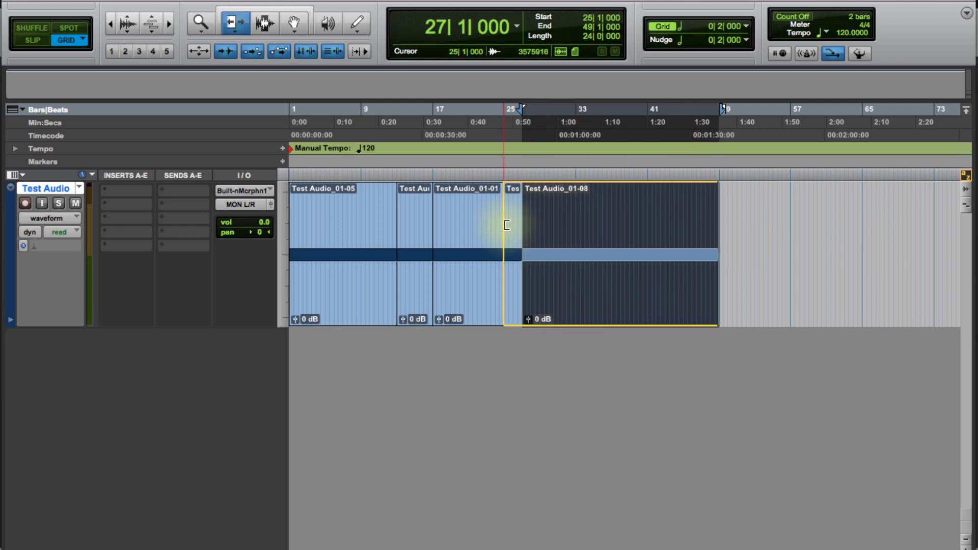
{"action": "left_click_drag", "start_coordinate": [581, 225], "coordinate": [580, 223]}
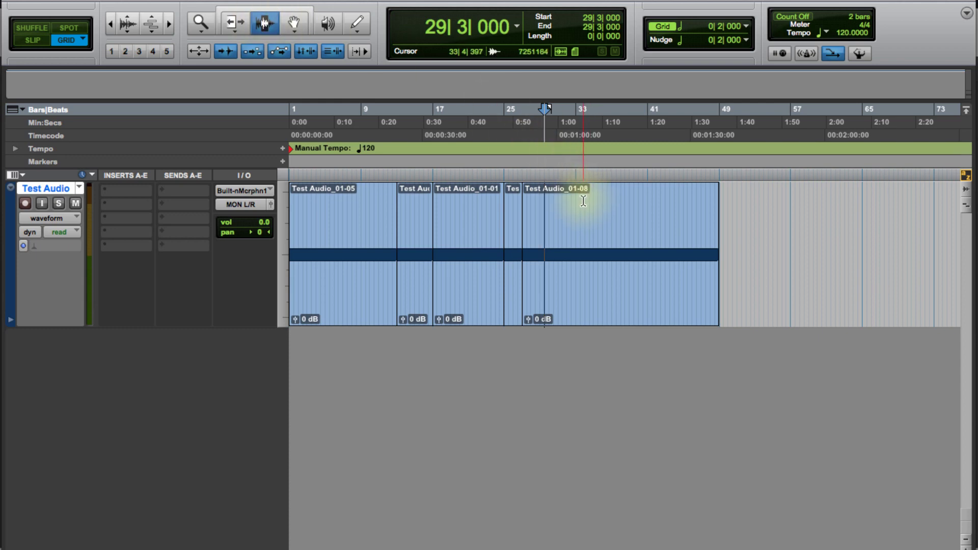
Step: With the Selector tool in Grid mode, select bars 33 to 41 of the Test Audio_01-08 clip, followed by bars 29 to 37
{"action": "left_click_drag", "start_coordinate": [575, 199], "coordinate": [645, 206]}
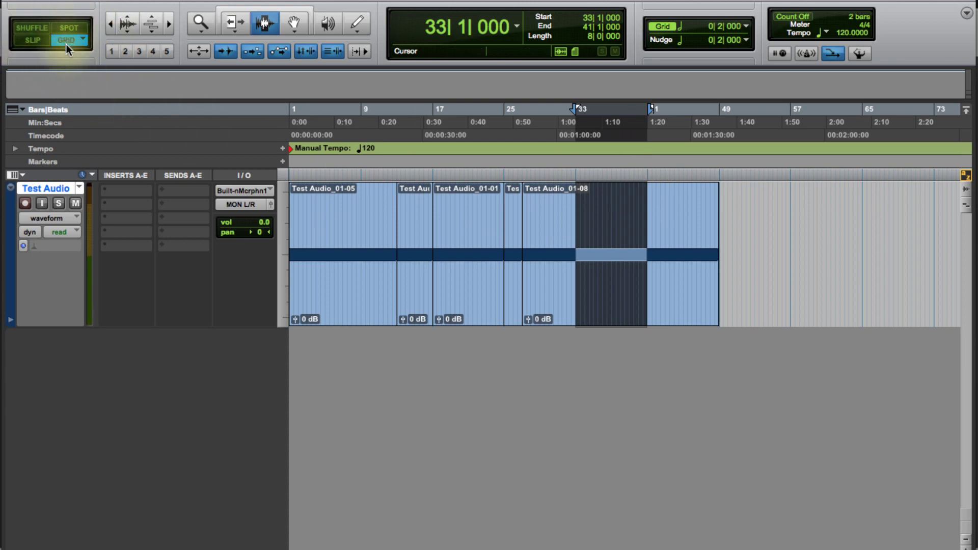
{"action": "left_click", "coordinate": [550, 212]}
{"action": "key", "text": "super+bracketright"}
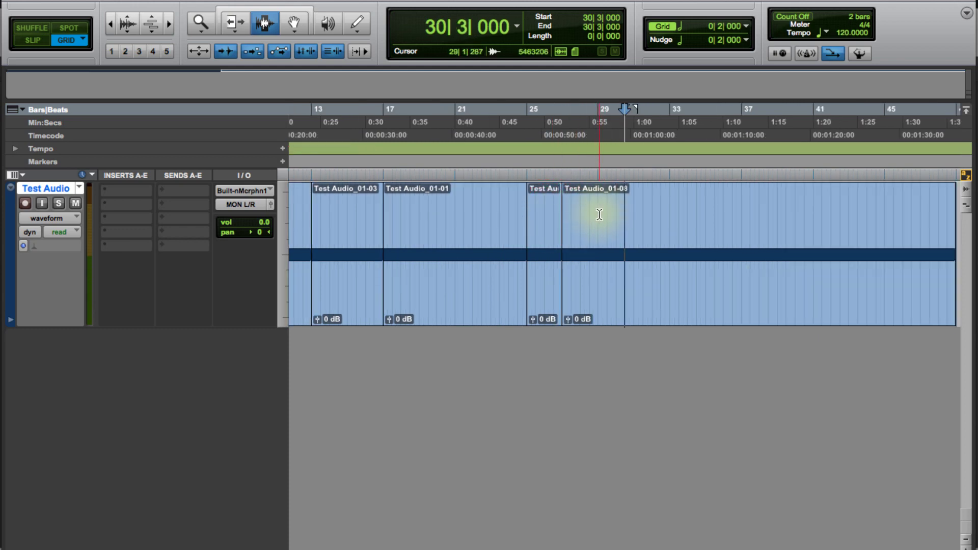
{"action": "left_click_drag", "start_coordinate": [599, 213], "coordinate": [745, 228]}
Step: In Slip mode, place the edit cursor at 33|3|210 in the Test Audio_01-08 clip and make a free selection from there
{"action": "left_click", "coordinate": [33, 45]}
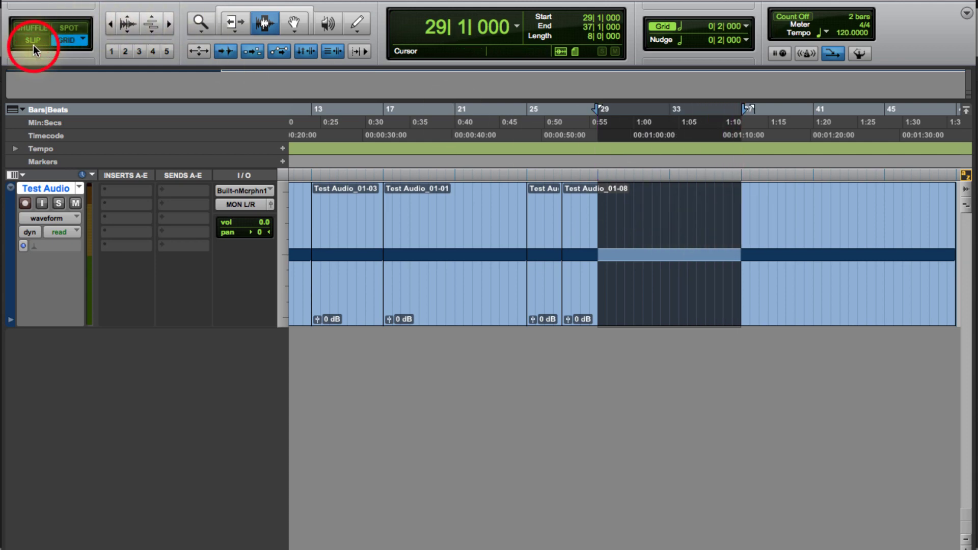
{"action": "left_click", "coordinate": [679, 200]}
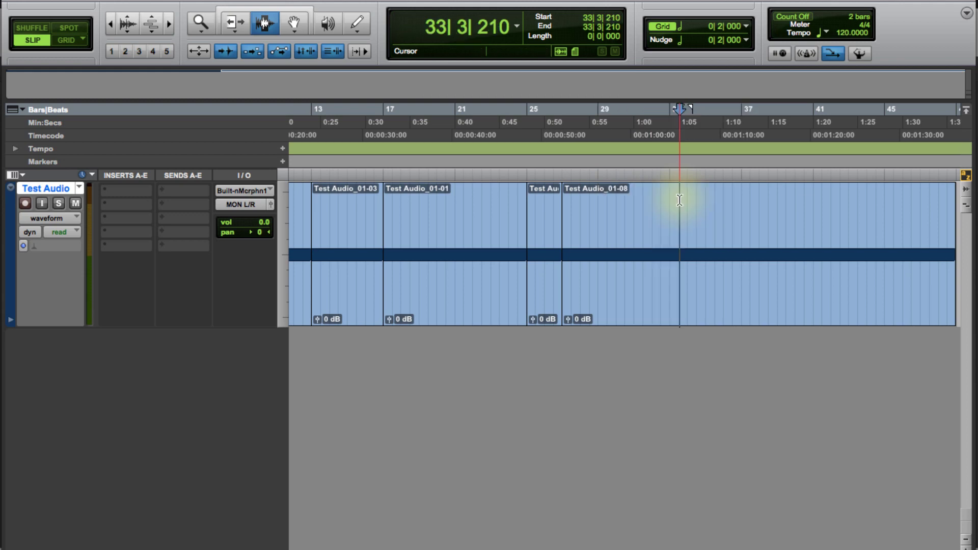
{"action": "left_click_drag", "start_coordinate": [680, 201], "coordinate": [737, 219]}
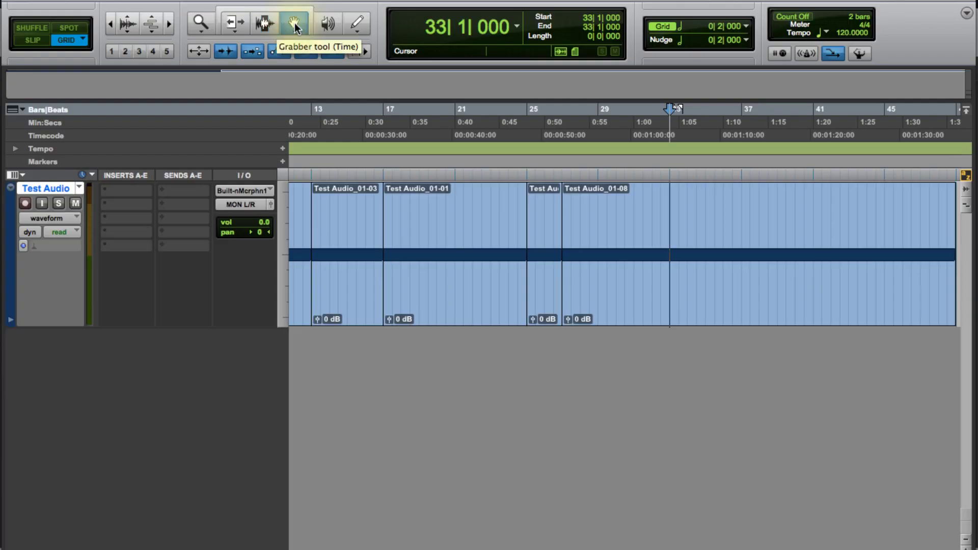
Step: Select the Test Audio_01-08 clip with the Grabber tool, try moving it later on the timeline, and undo the move
{"action": "key", "text": "r"}
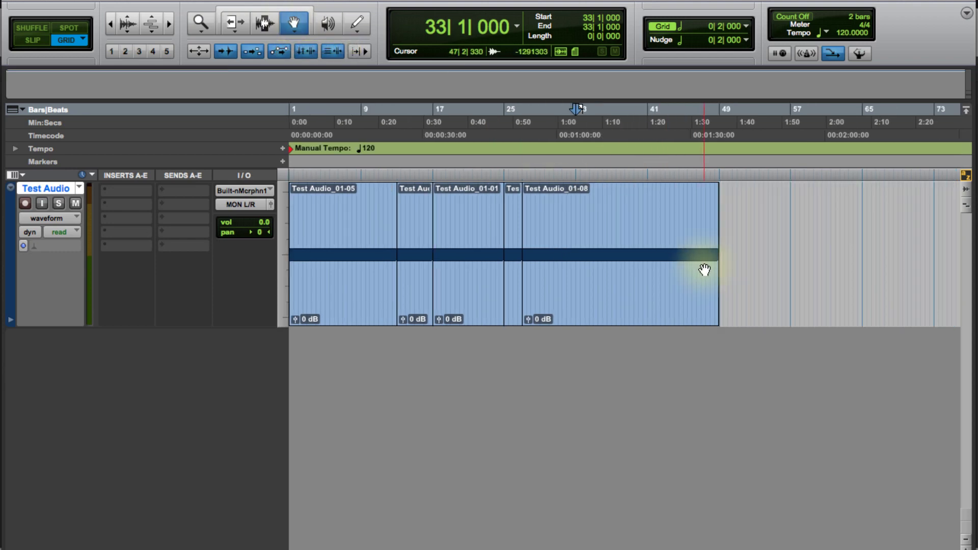
{"action": "left_click", "coordinate": [620, 281]}
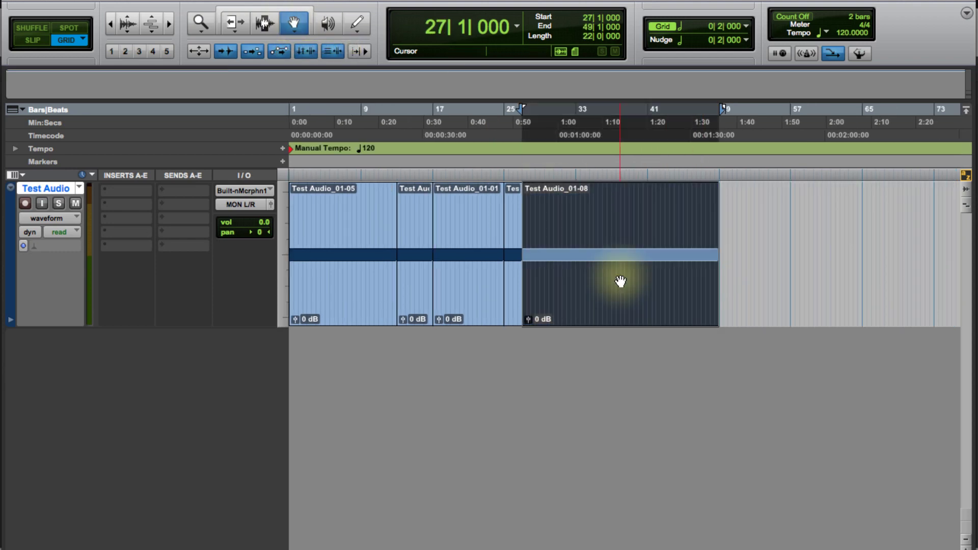
{"action": "left_click_drag", "start_coordinate": [620, 282], "coordinate": [633, 282]}
{"action": "left_click_drag", "start_coordinate": [637, 282], "coordinate": [689, 284]}
{"action": "key", "text": "super+z"}
{"action": "left_click_drag", "start_coordinate": [625, 307], "coordinate": [754, 289]}
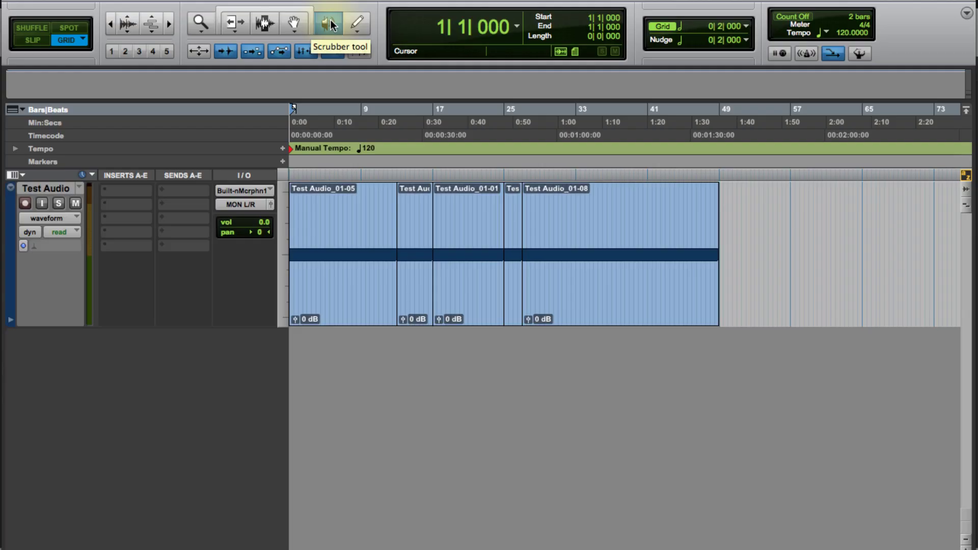
Step: Scrub through the opening bars of the Test Audio_01-05 clip with the Scrubber tool to audition its audio
{"action": "left_click", "coordinate": [328, 24]}
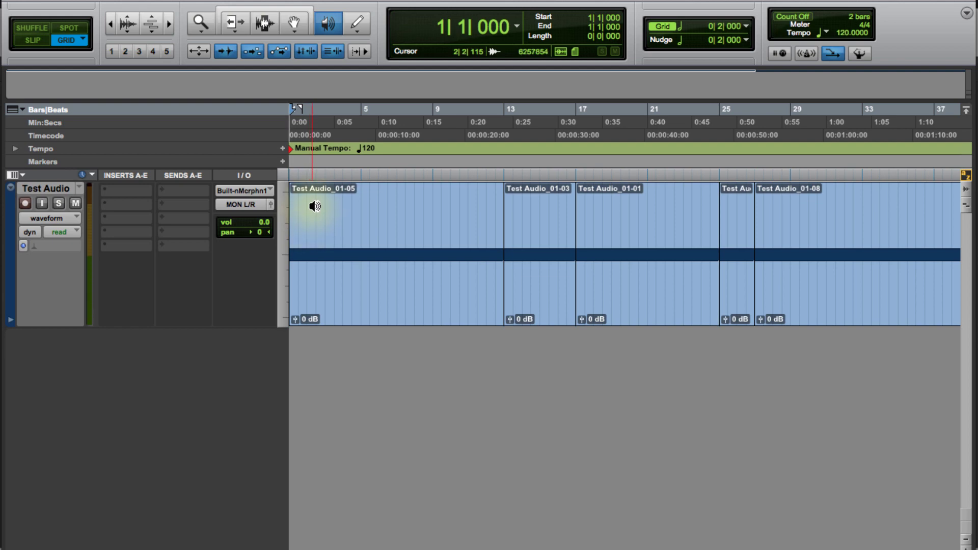
{"action": "key", "text": "super+bracketright"}
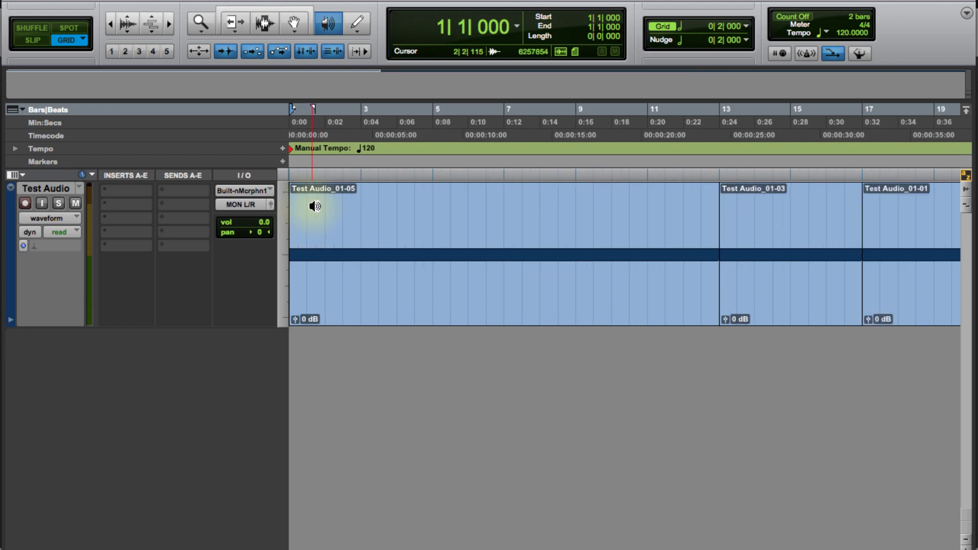
{"action": "left_click_drag", "start_coordinate": [314, 206], "coordinate": [359, 210]}
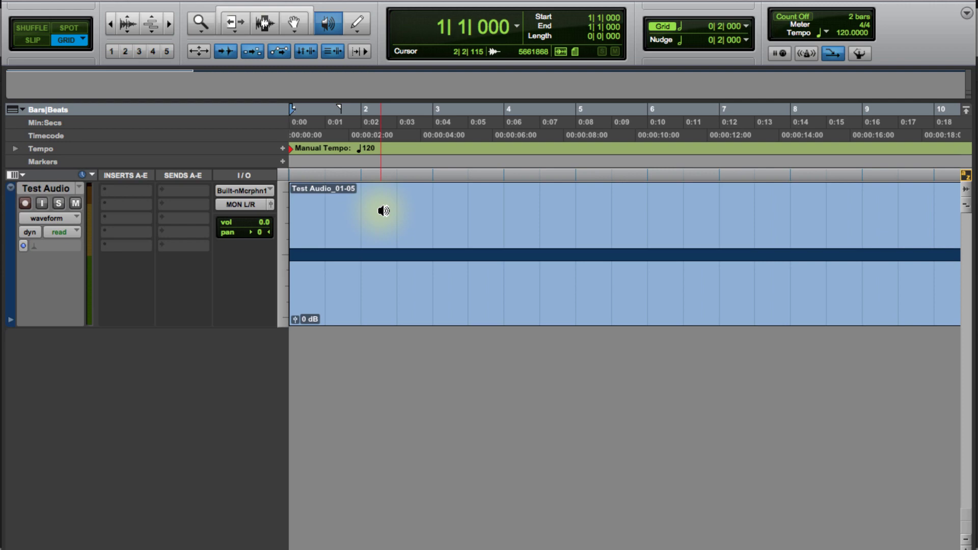
{"action": "left_click_drag", "start_coordinate": [381, 210], "coordinate": [406, 210]}
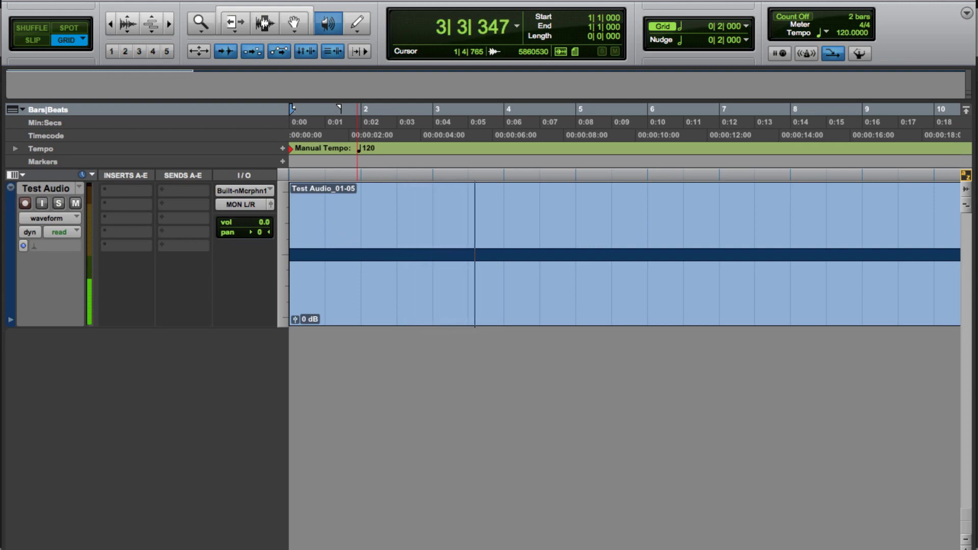
{"action": "key", "text": "space"}
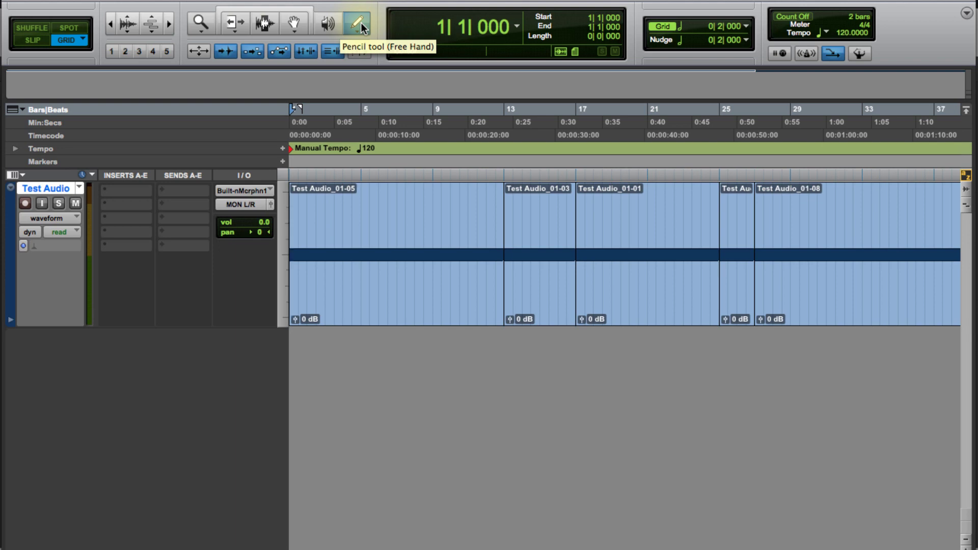
Step: Redraw the start of the Test Audio_01-05 waveform freehand with the Pencil tool, making a dip after 0:00.002 and a flat peak around 0:00.004
{"action": "left_click", "coordinate": [411, 175]}
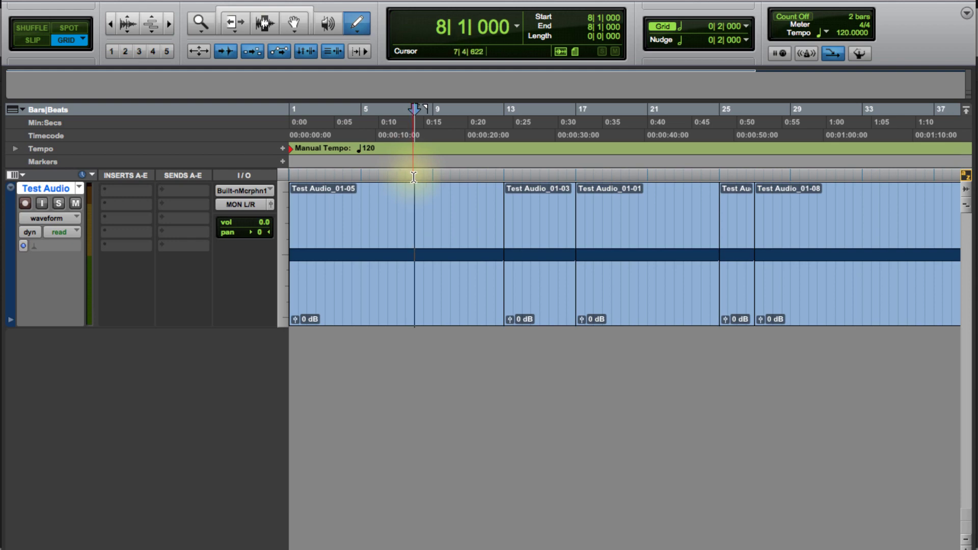
{"action": "left_click", "coordinate": [400, 249]}
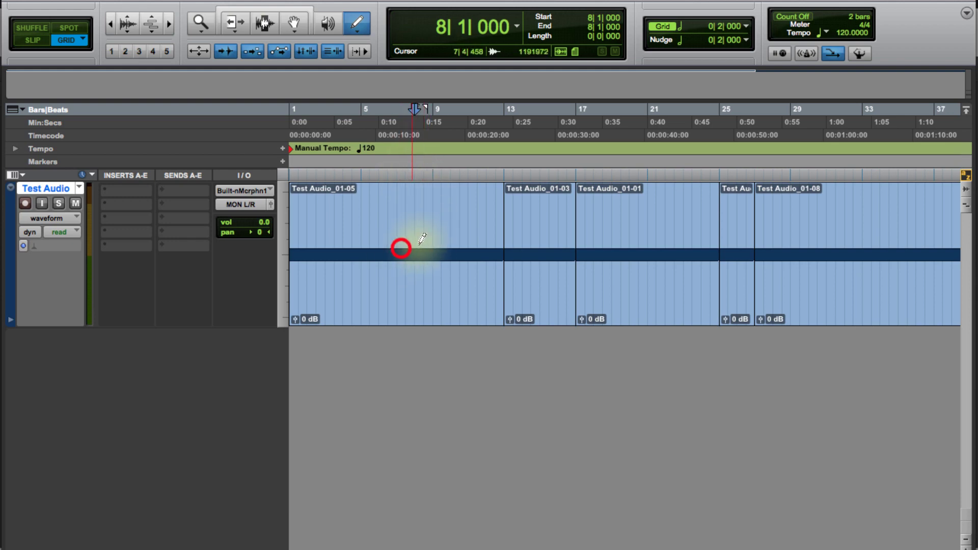
{"action": "key", "text": "t"}
{"action": "key", "text": "t"}
{"action": "key", "text": "t"}
{"action": "key", "text": "t"}
{"action": "key", "text": "t"}
{"action": "key", "text": "t"}
{"action": "key", "text": "t"}
{"action": "key", "text": "t"}
{"action": "key", "text": "t"}
{"action": "key", "text": "t"}
{"action": "key", "text": "t"}
{"action": "key", "text": "t"}
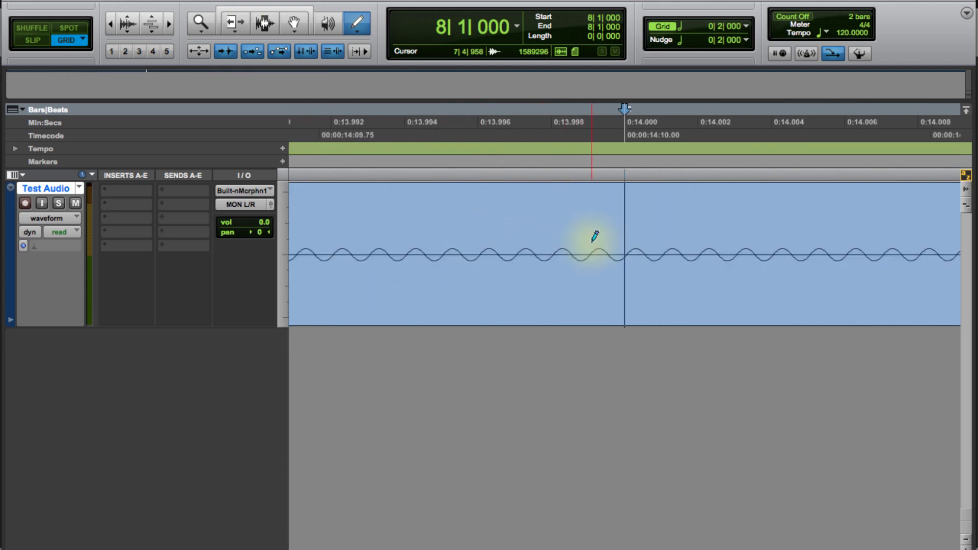
{"action": "key", "text": "t"}
{"action": "mouse_move", "coordinate": [436, 232]}
{"action": "left_mouse_down"}
{"action": "mouse_move", "coordinate": [471, 291]}
{"action": "mouse_move", "coordinate": [507, 227]}
{"action": "left_mouse_up"}
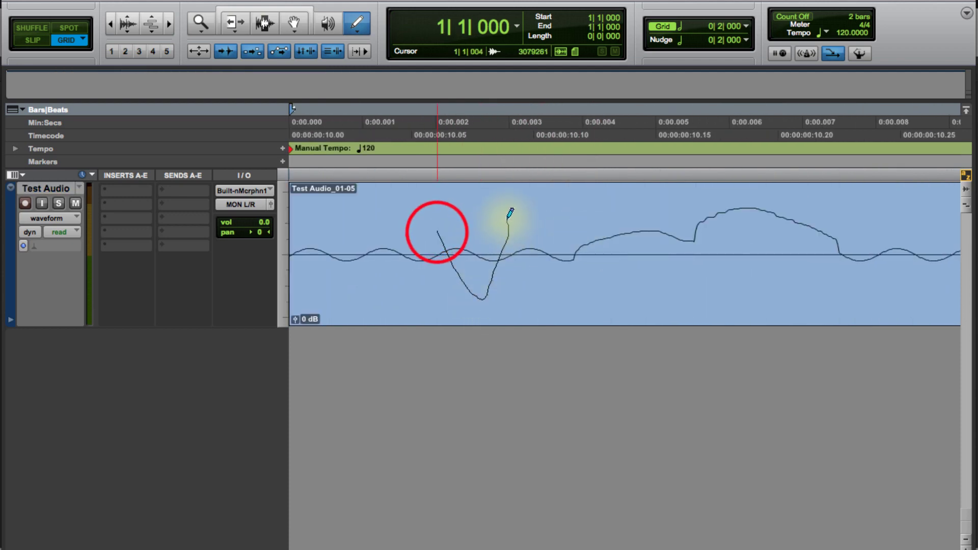
{"action": "left_click_drag", "start_coordinate": [568, 243], "coordinate": [657, 265]}
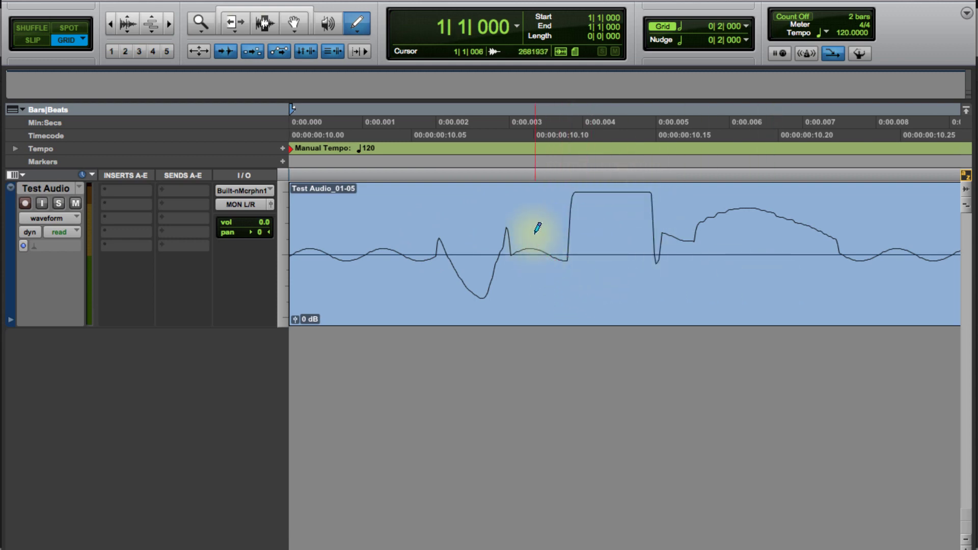
Step: Redraw the Test Audio_01-05 waveform from about 0:00.003 to 0:00.008 as a dip and rising curve, and play the audio from the start
{"action": "mouse_move", "coordinate": [534, 235]}
{"action": "left_mouse_down"}
{"action": "mouse_move", "coordinate": [740, 240]}
{"action": "mouse_move", "coordinate": [856, 211]}
{"action": "left_mouse_up"}
{"action": "key", "text": "r"}
{"action": "key", "text": "r"}
{"action": "key", "text": "r"}
{"action": "key", "text": "r"}
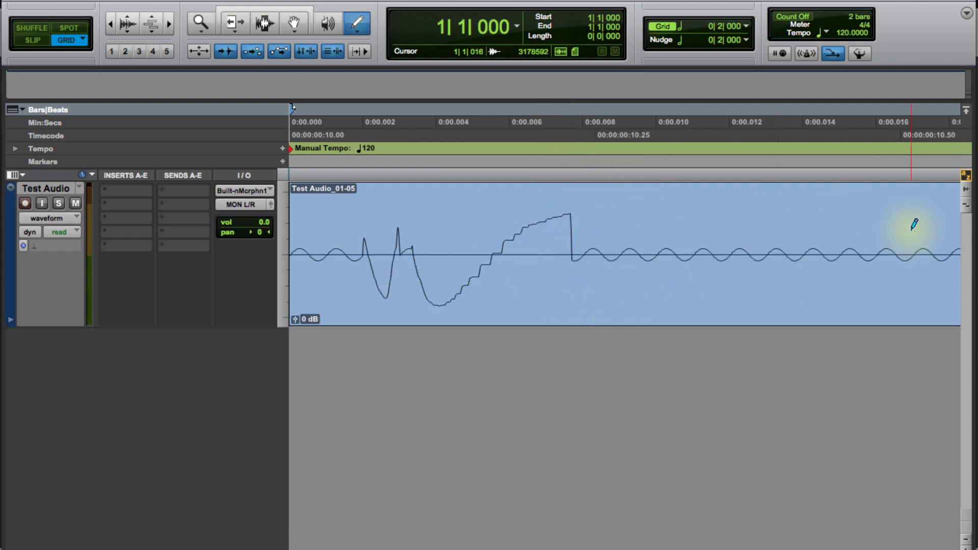
{"action": "key", "text": "r"}
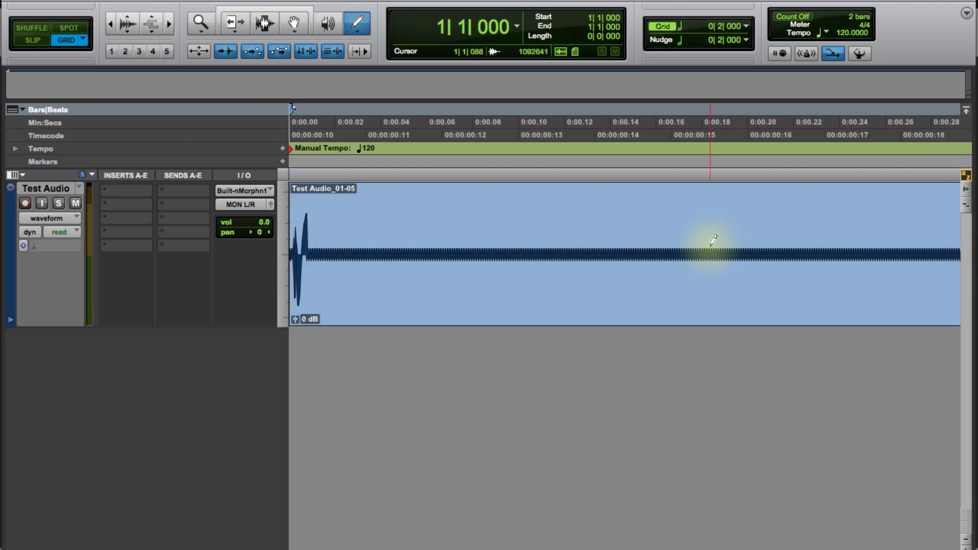
{"action": "key", "text": "space"}
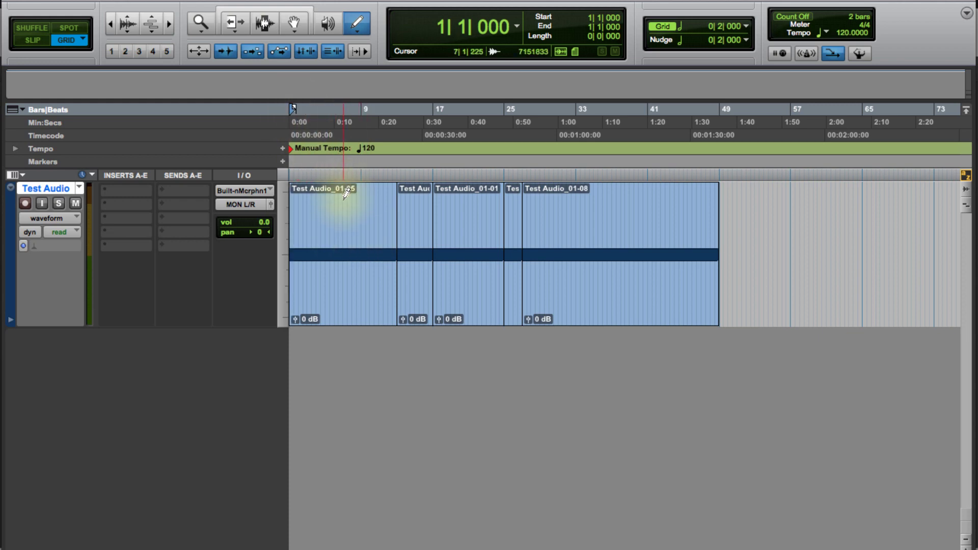
Step: Enable the Smart Tool and use it on the Test Audio_01-05 clip to place the edit cursor at 4|3|000 and make selections
{"action": "left_click", "coordinate": [281, 8]}
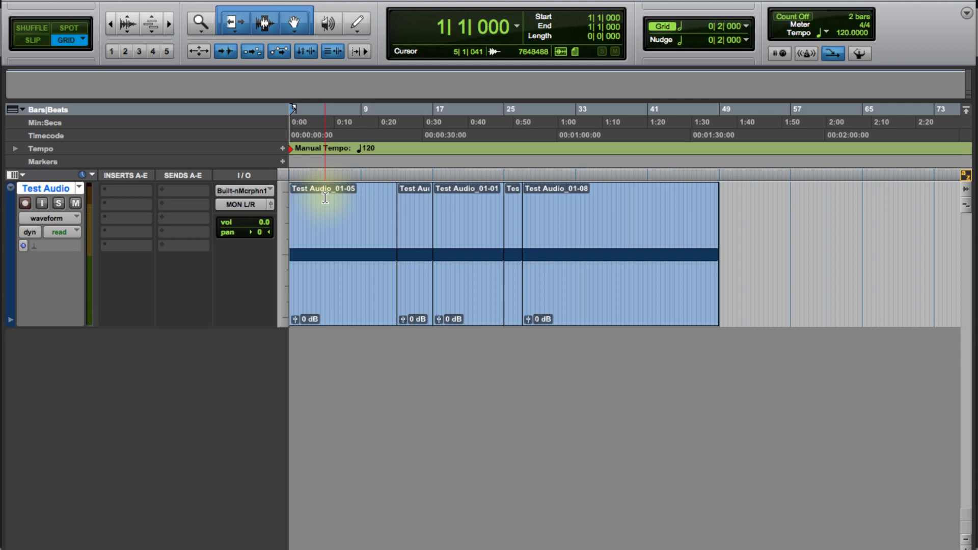
{"action": "left_click", "coordinate": [326, 206]}
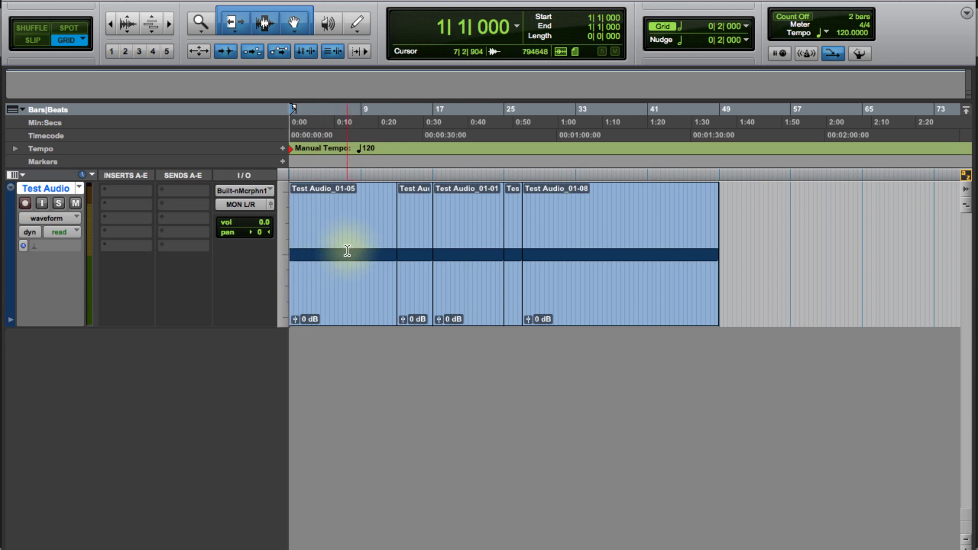
{"action": "left_click_drag", "start_coordinate": [326, 207], "coordinate": [367, 212]}
{"action": "left_click", "coordinate": [322, 208]}
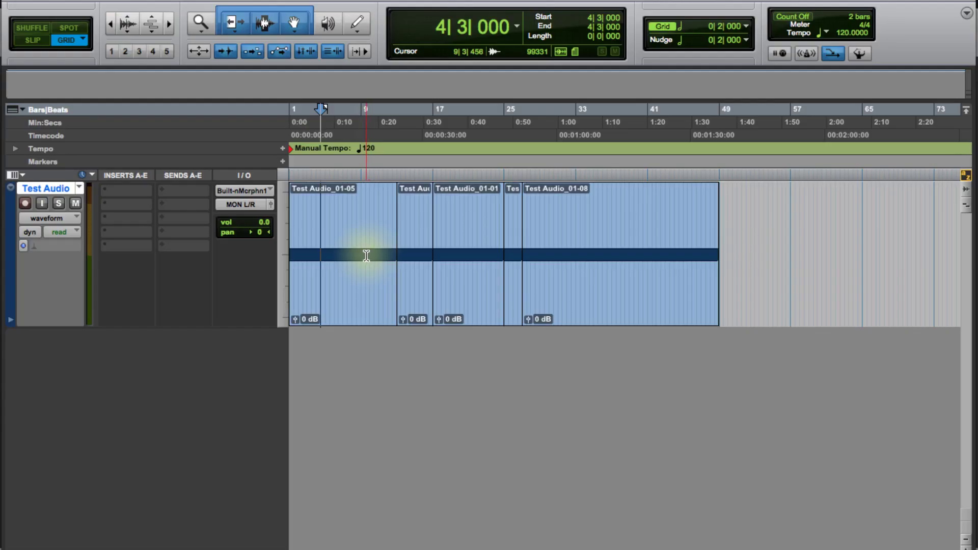
{"action": "left_click_drag", "start_coordinate": [364, 255], "coordinate": [336, 296]}
{"action": "left_click", "coordinate": [334, 298]}
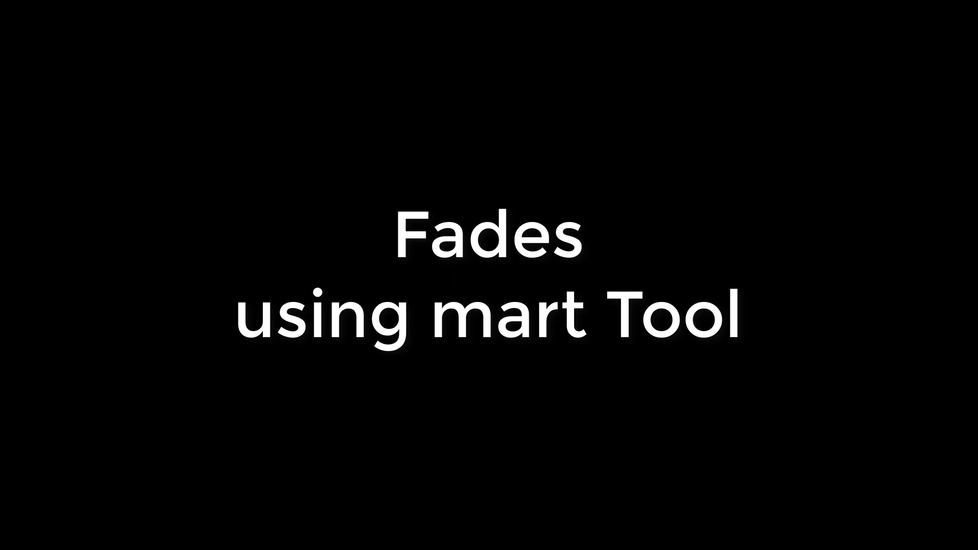
Step: Try Smart Tool fades on the Test Audio_01-05 clip: a fade-in up to 3|3|000, a fade-out at its end, and a crossfade with the next clip
{"action": "left_click", "coordinate": [334, 227]}
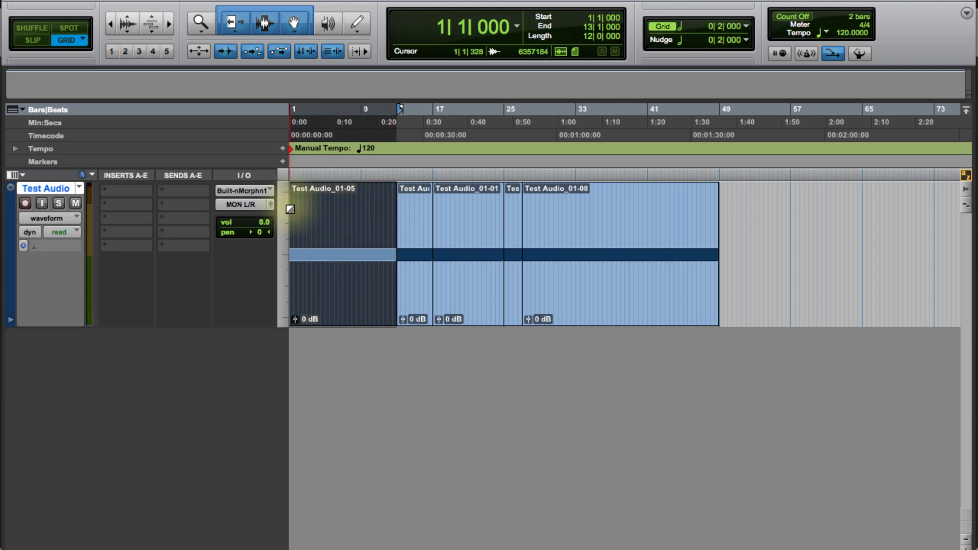
{"action": "left_click_drag", "start_coordinate": [290, 209], "coordinate": [311, 211]}
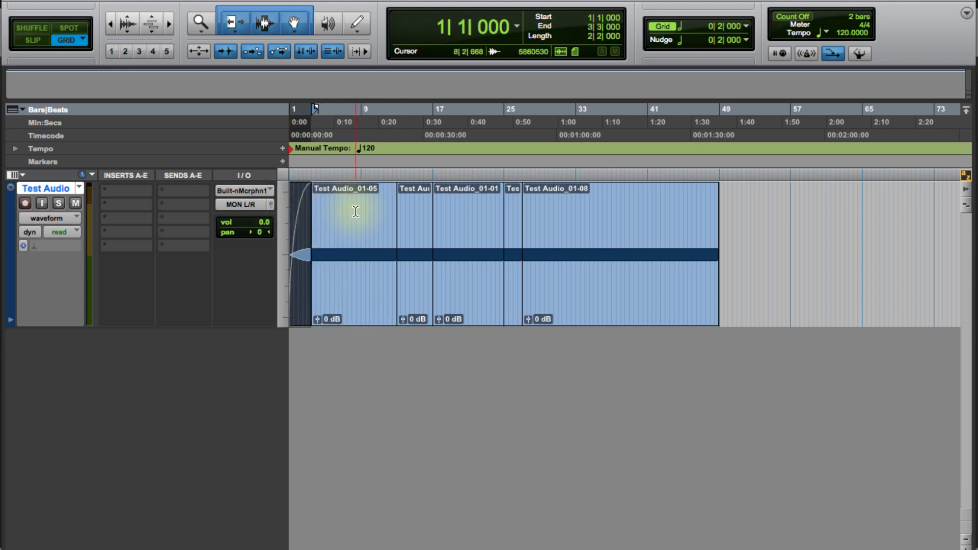
{"action": "left_click_drag", "start_coordinate": [396, 209], "coordinate": [367, 210]}
{"action": "double_click", "coordinate": [373, 219]}
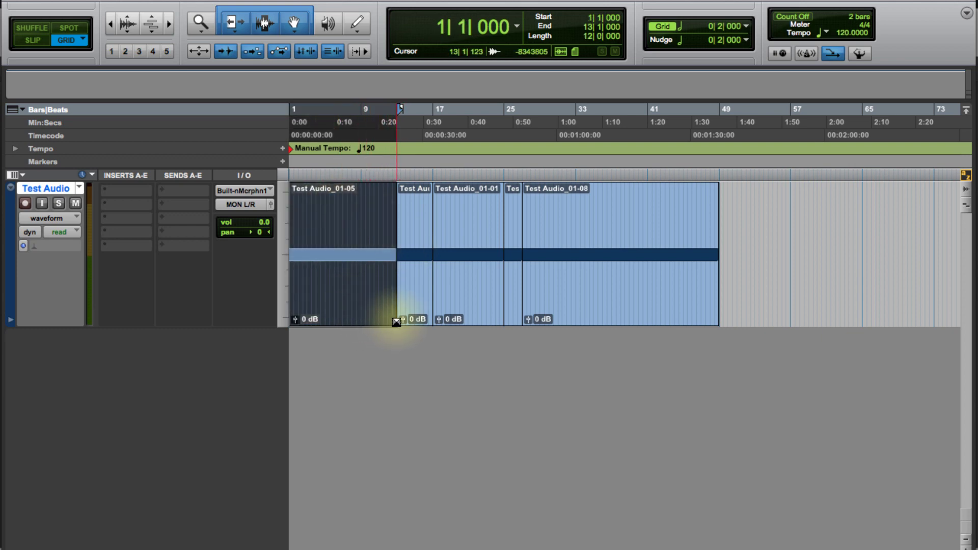
{"action": "mouse_move", "coordinate": [396, 322]}
{"action": "left_mouse_down"}
{"action": "mouse_move", "coordinate": [411, 321]}
{"action": "mouse_move", "coordinate": [385, 319]}
{"action": "mouse_move", "coordinate": [415, 319]}
{"action": "left_mouse_up"}
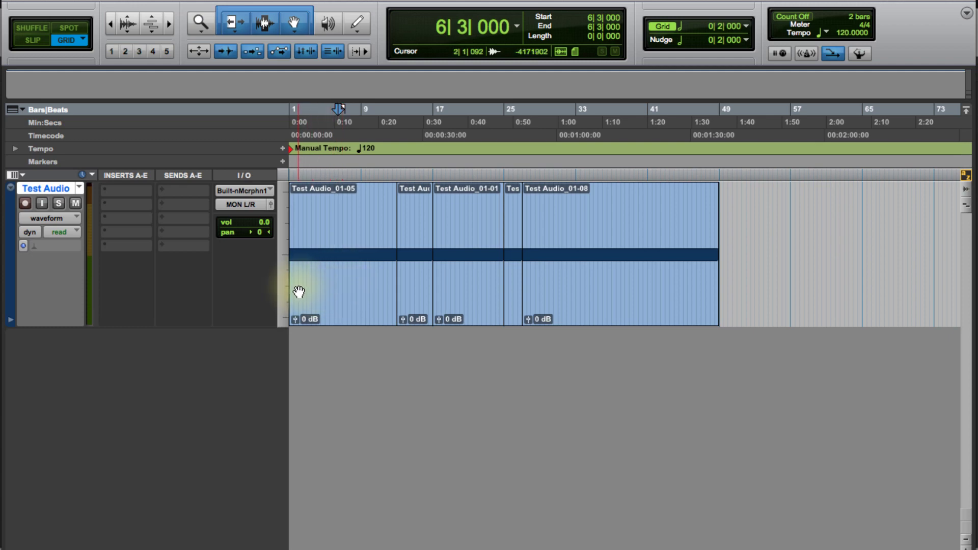
Step: Try trimming the end of the Test Audio_01-05 clip with the Smart Tool and make a range selection back from about 7|1|000
{"action": "double_click", "coordinate": [296, 274]}
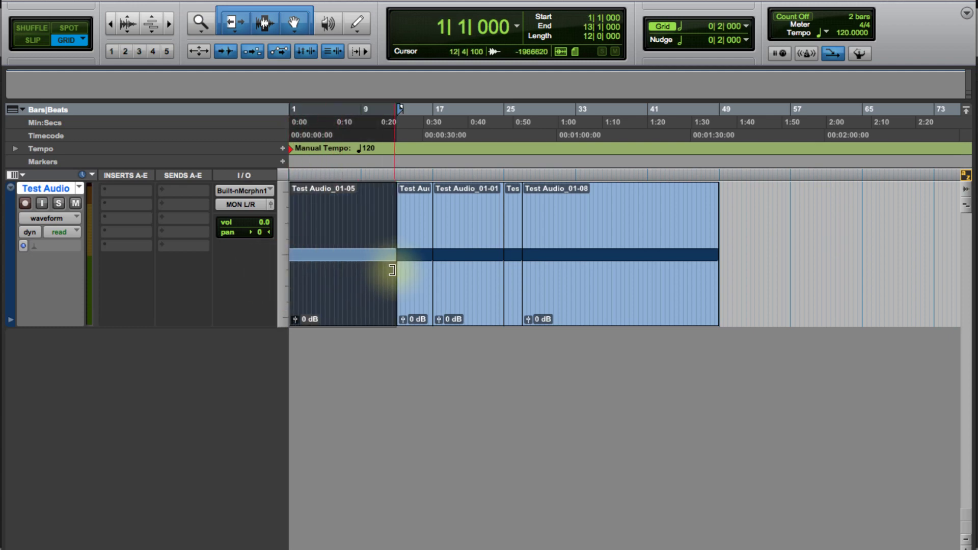
{"action": "left_click_drag", "start_coordinate": [394, 271], "coordinate": [398, 273]}
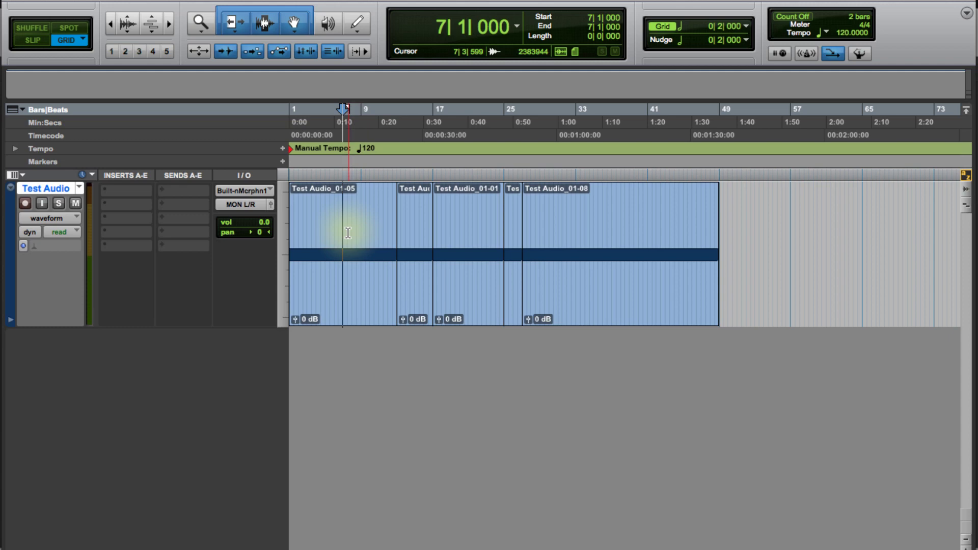
{"action": "mouse_move", "coordinate": [342, 224]}
{"action": "left_mouse_down"}
{"action": "mouse_move", "coordinate": [343, 201]}
{"action": "mouse_move", "coordinate": [334, 208]}
{"action": "mouse_move", "coordinate": [338, 275]}
{"action": "mouse_move", "coordinate": [332, 214]}
{"action": "left_mouse_up"}
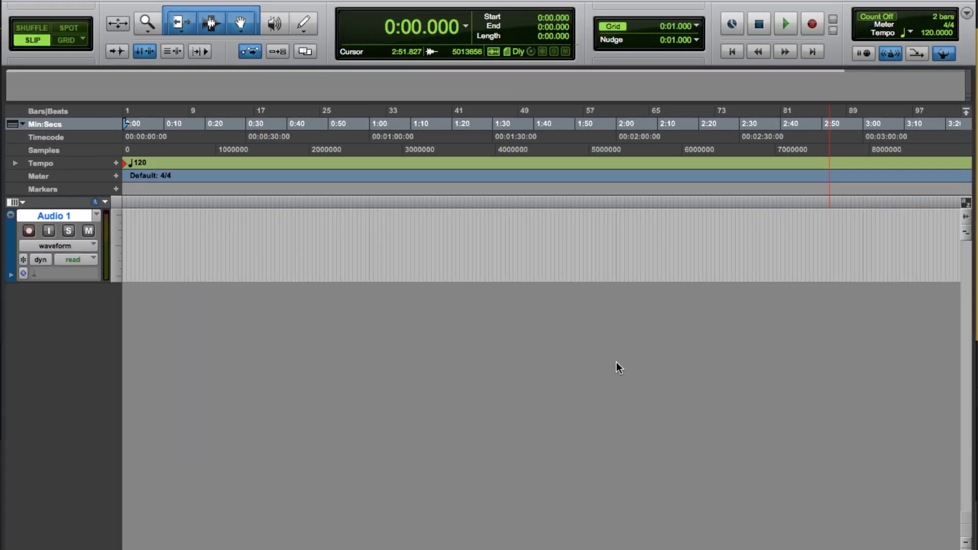
Step: Switch from the Edit window to the Mix window to show the Audio 1 channel strip
{"action": "key", "text": "super+equal"}
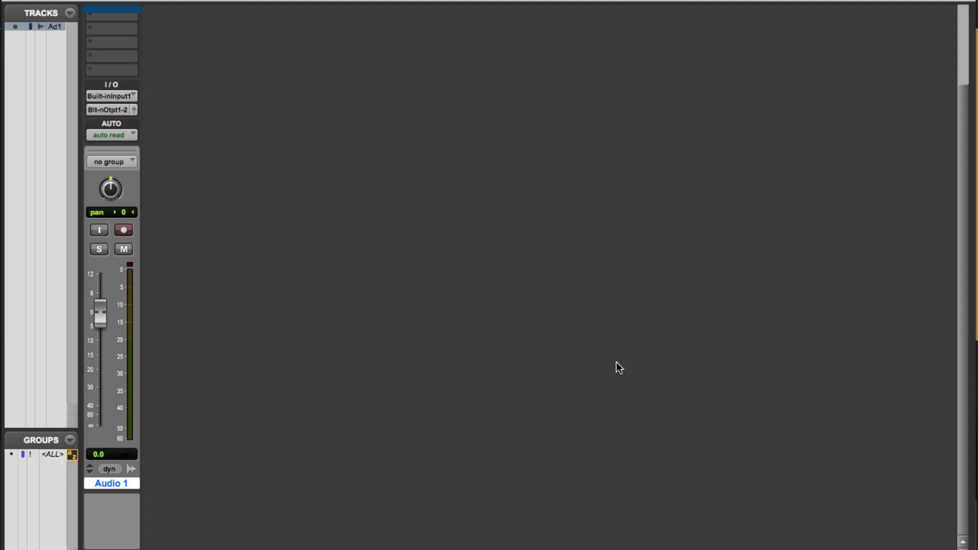